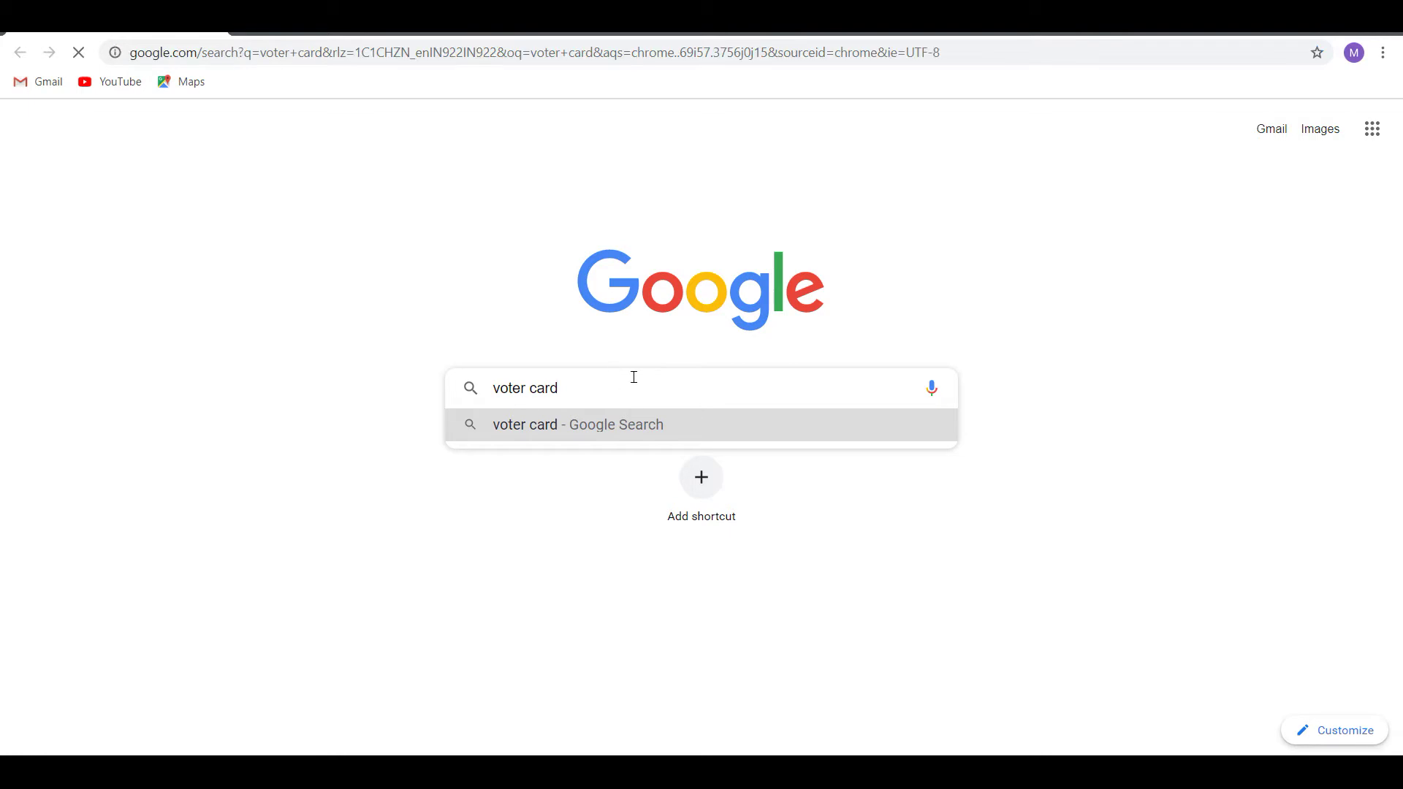
- Open the National Voters' Services Portal (nvsp.in) from the Google results for 'voter card'
left_click(252, 296)
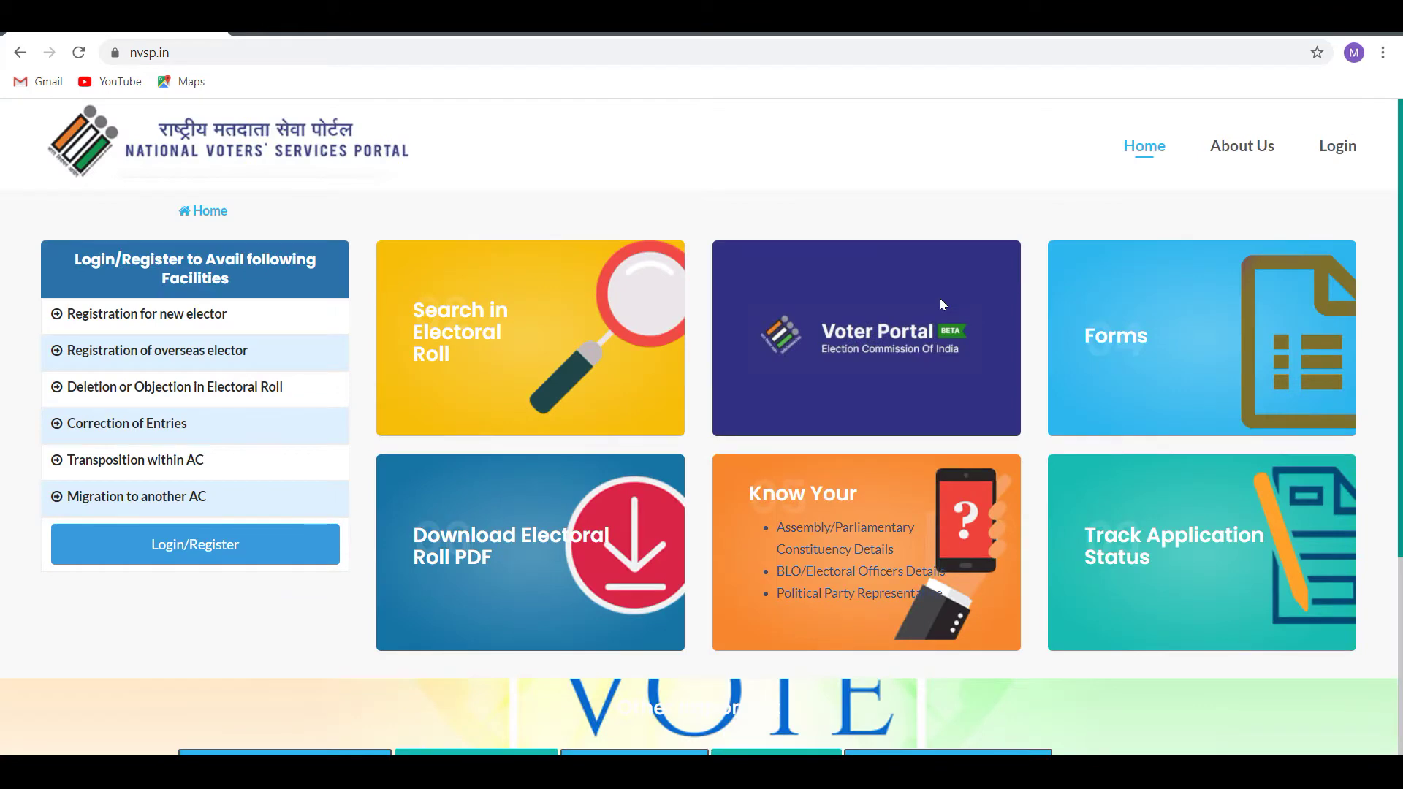
- Log in to the Voter Portal with the account's login ID, password and maths captcha answer
left_click(884, 336)
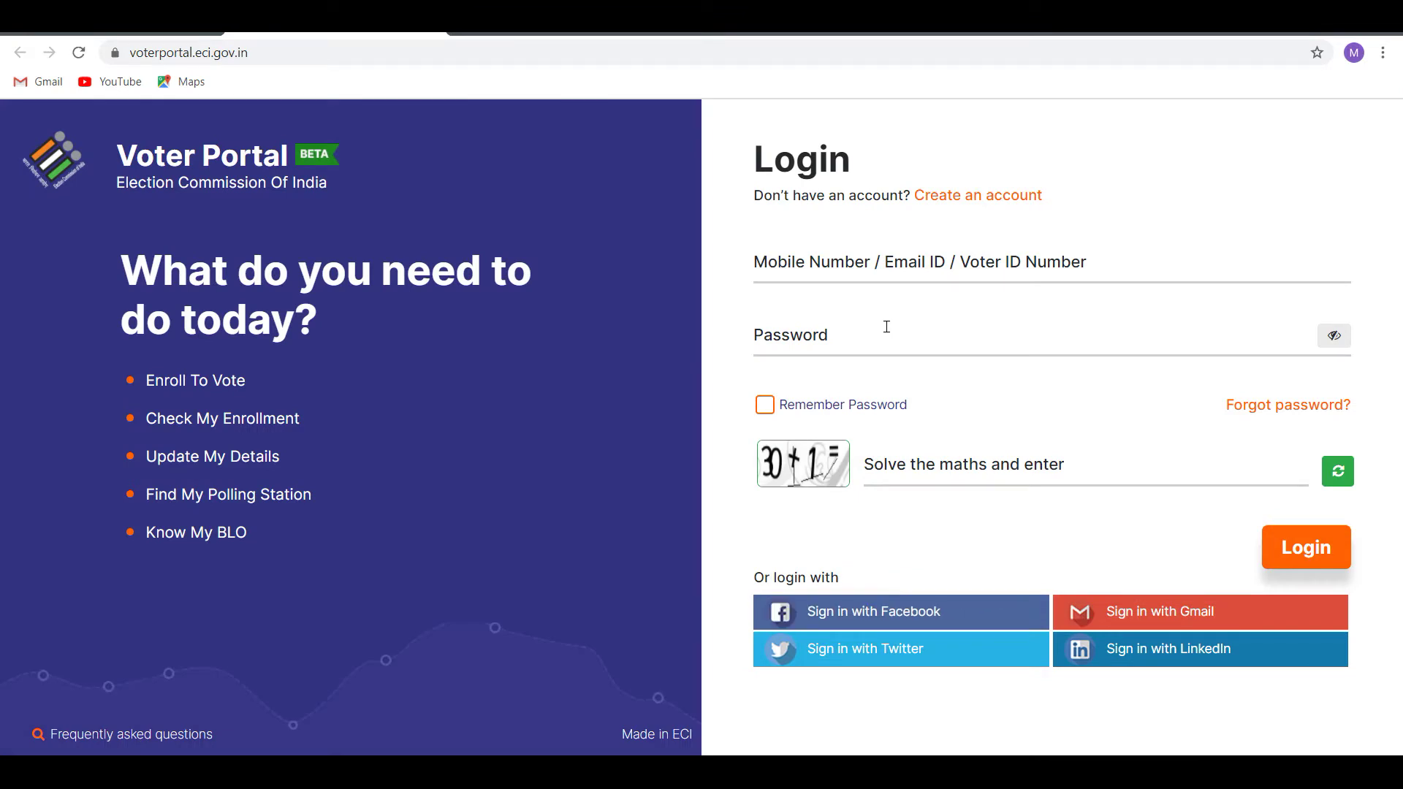
left_click(805, 258)
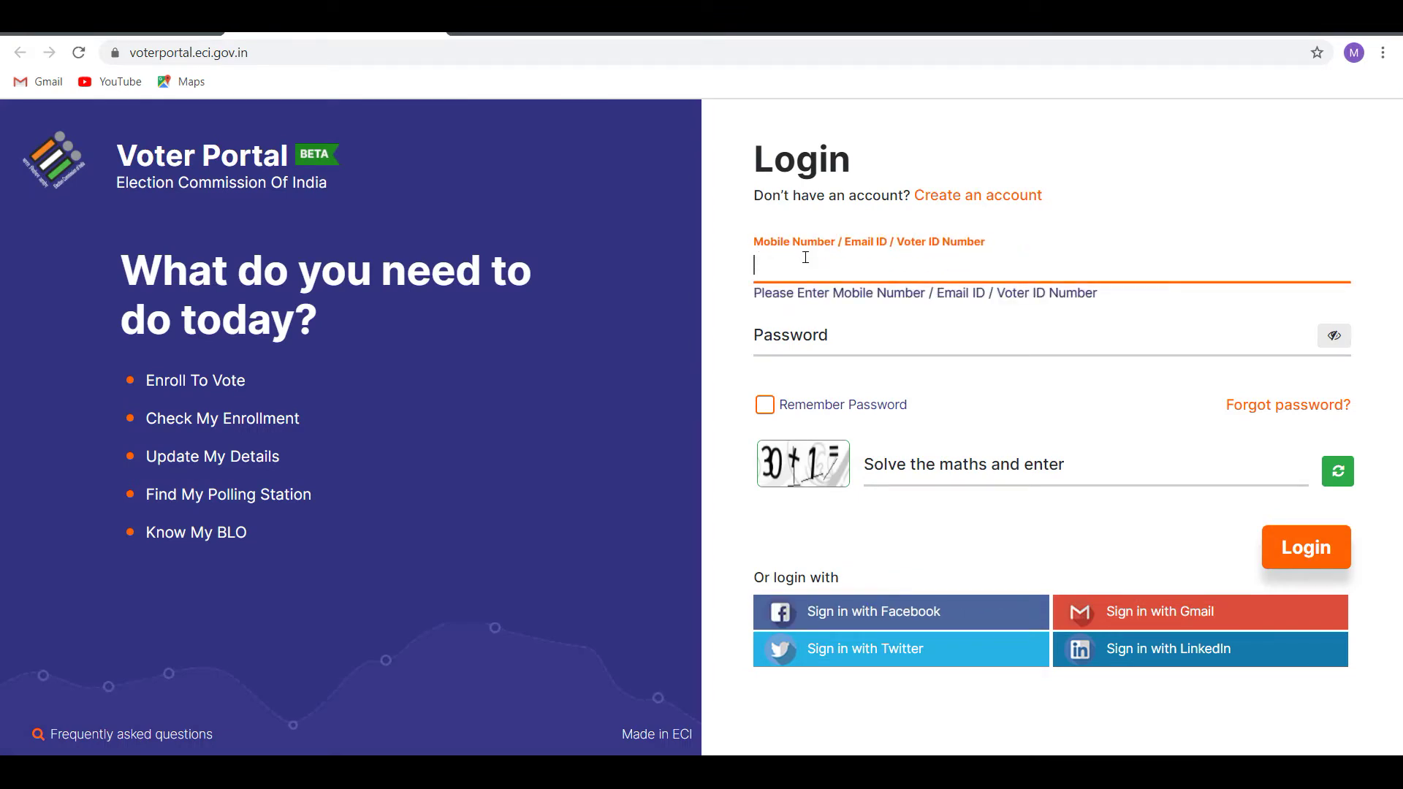
left_click(819, 336)
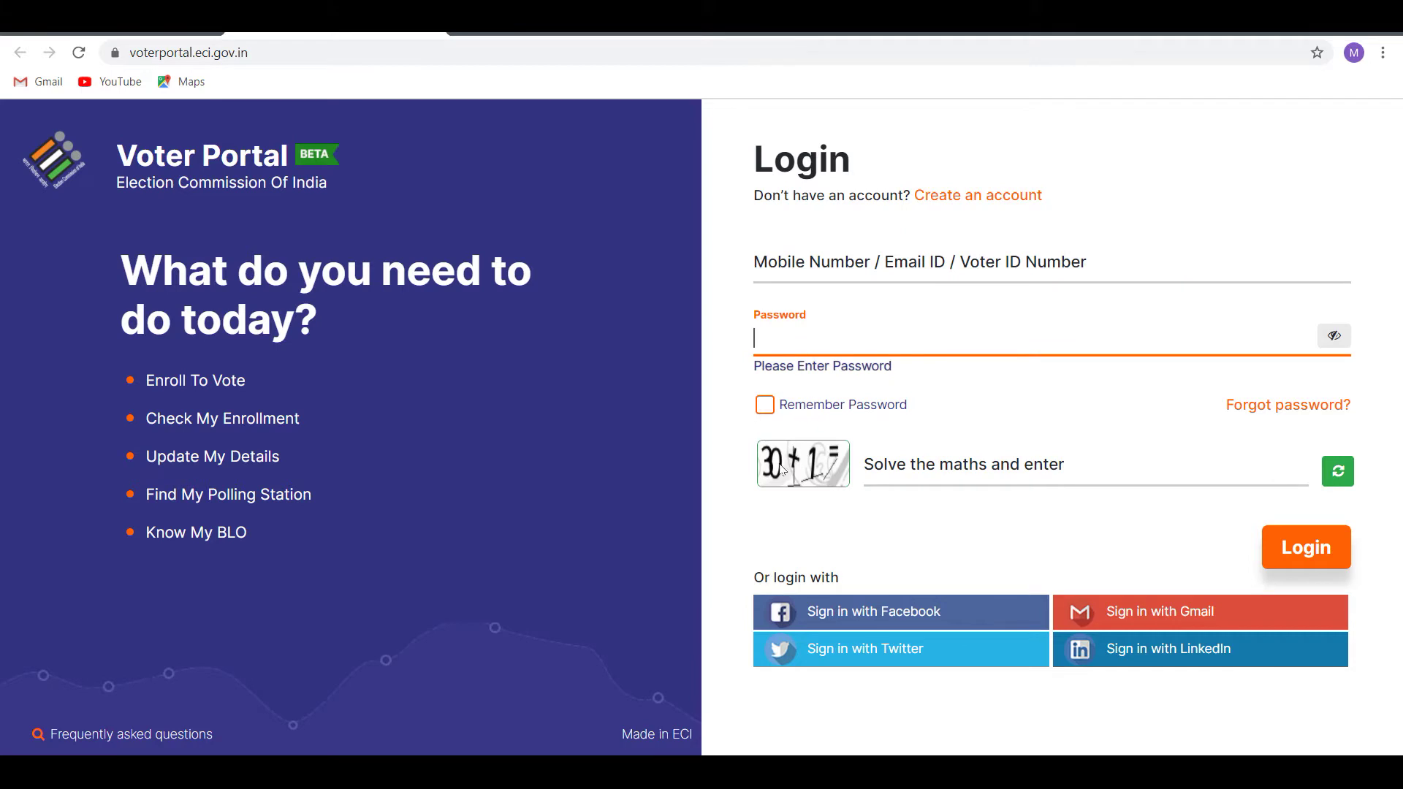
left_click(1106, 463)
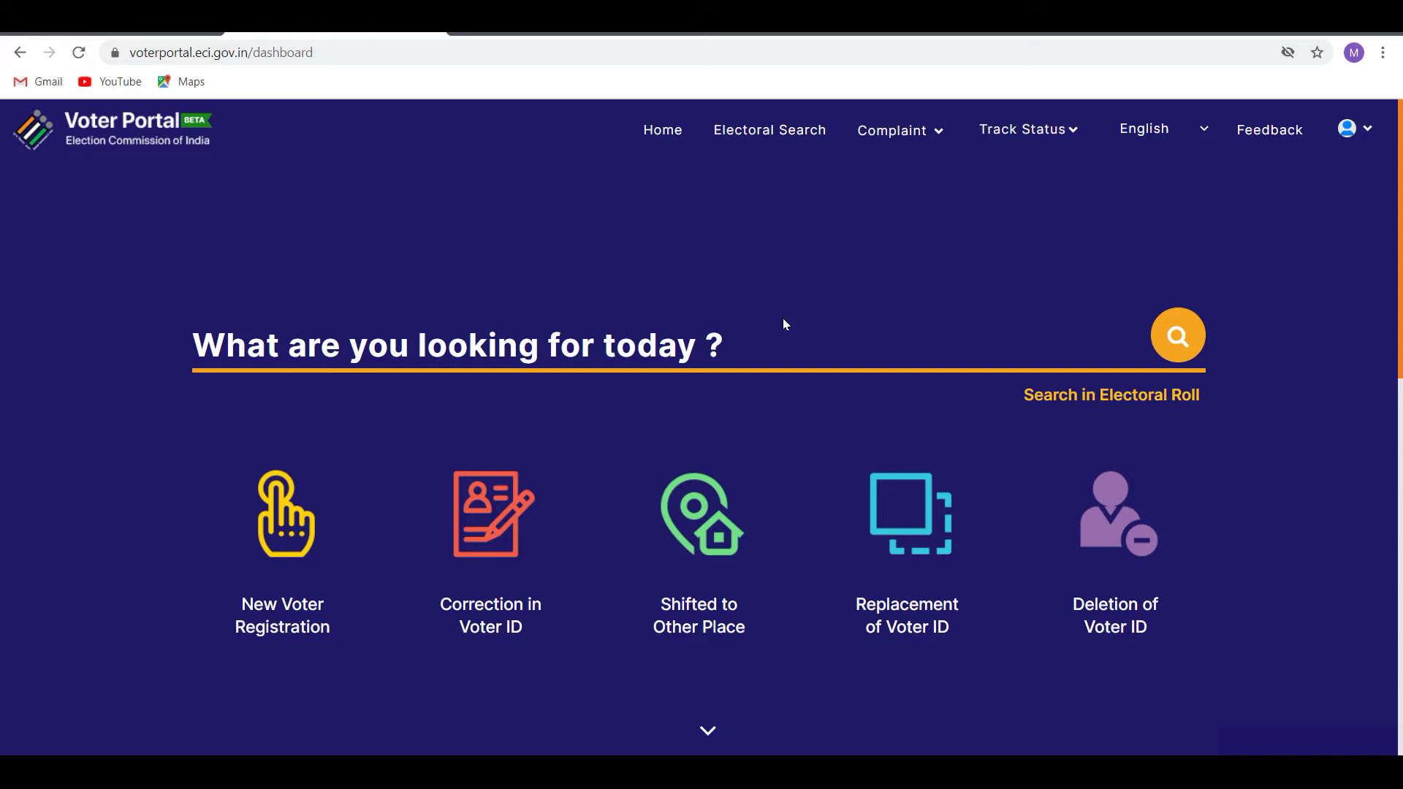
- Start a Replacement of Voter ID application from the Voter Portal dashboard
type("Correction in Vot")
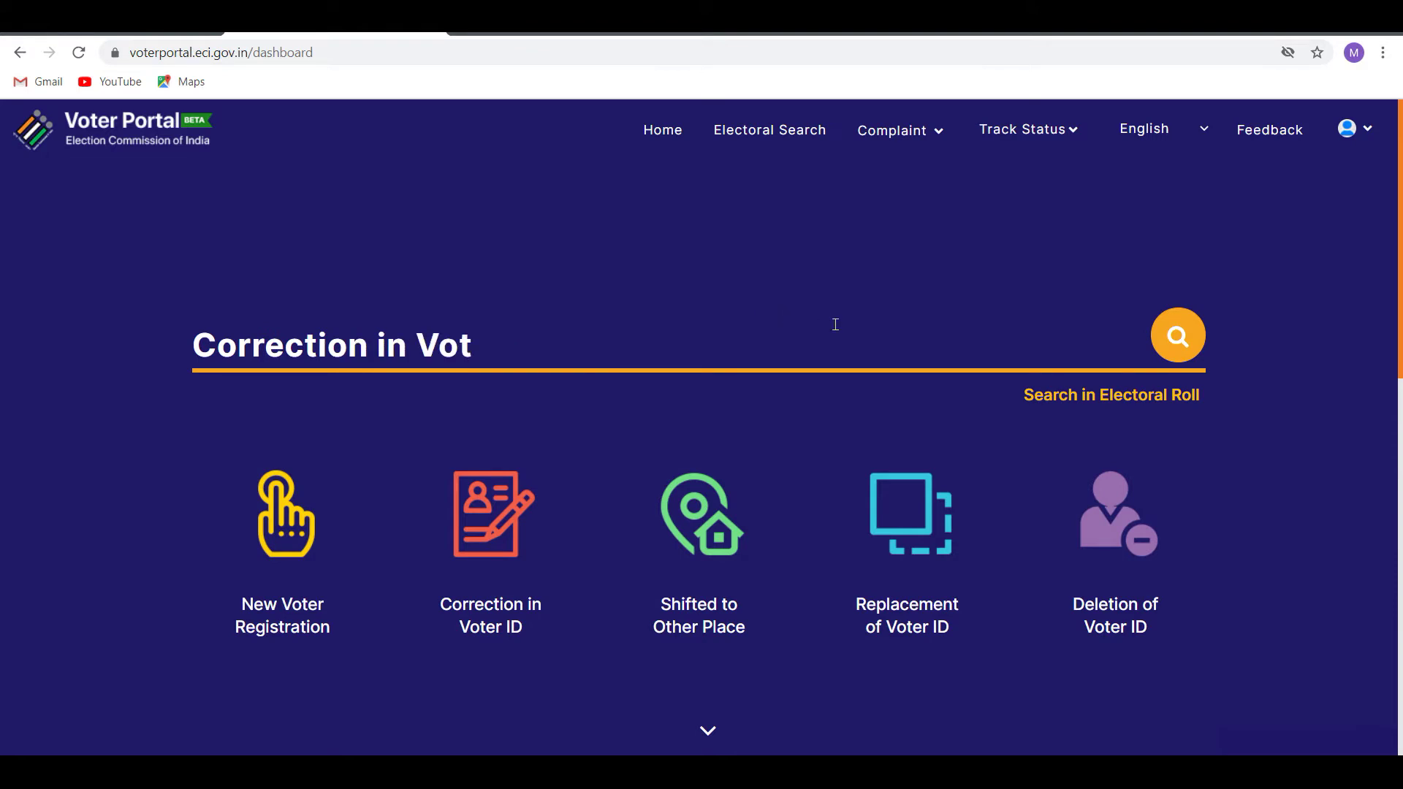
type("er ID ?")
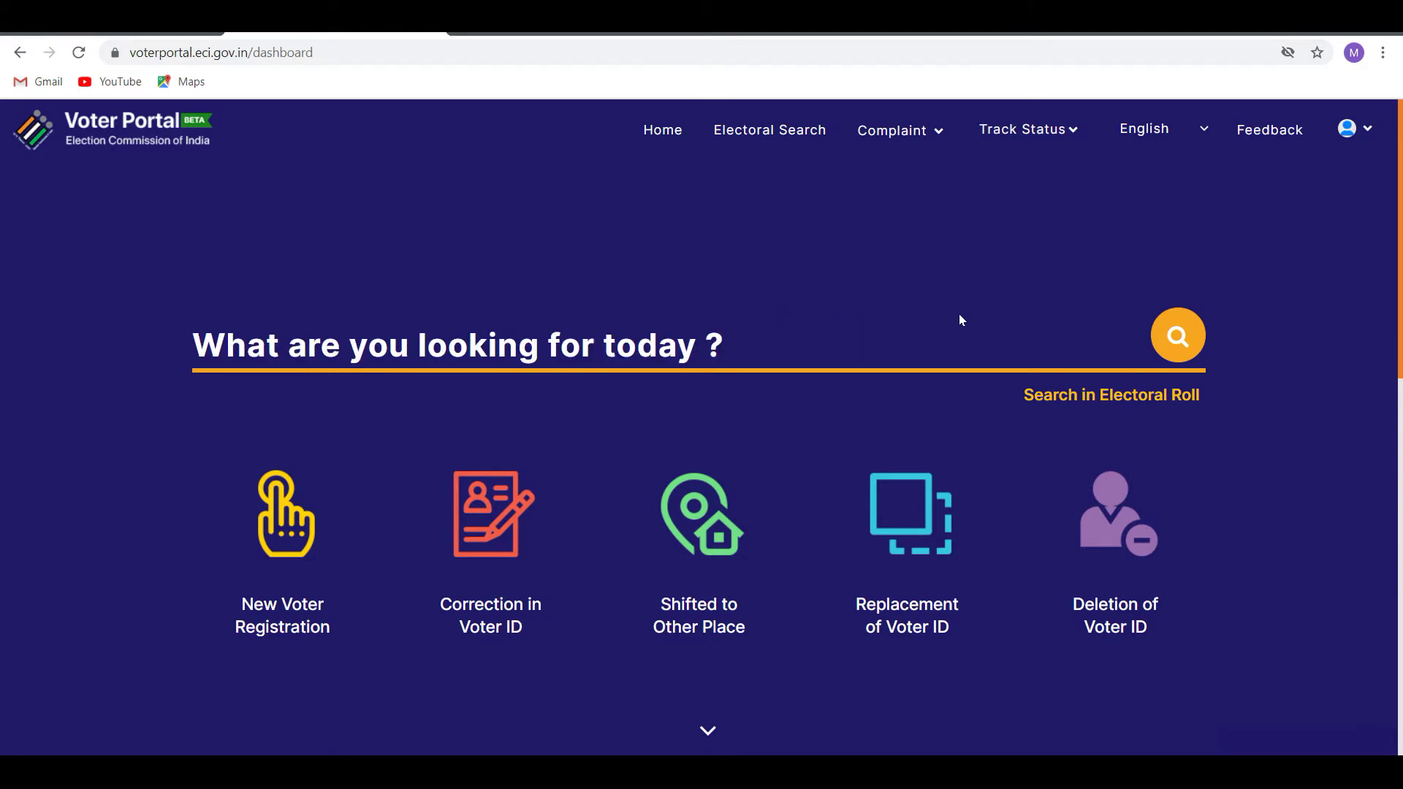
left_click(917, 503)
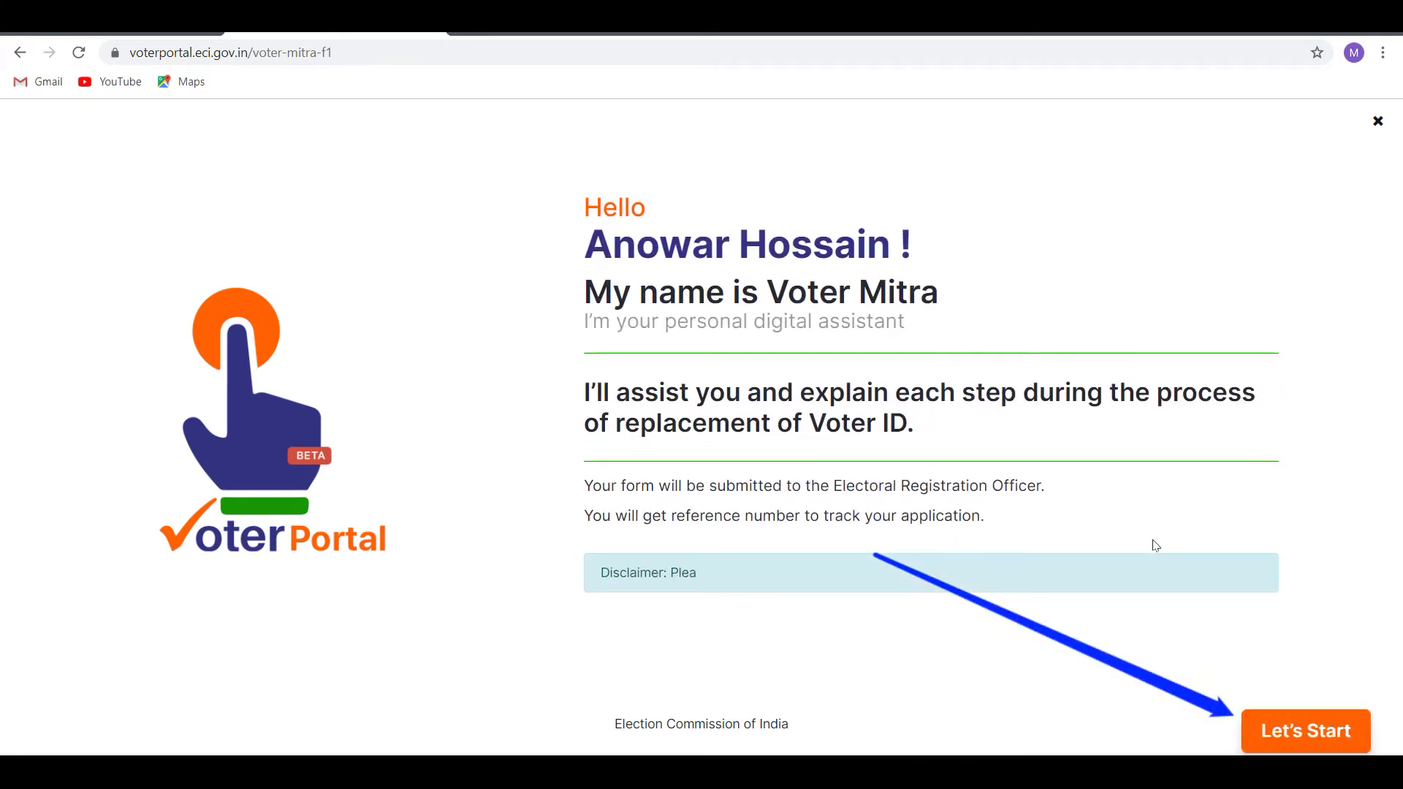
- Begin the guided process, confirm having a Voter ID, and fetch the record using the voter's ID number
left_click(1295, 724)
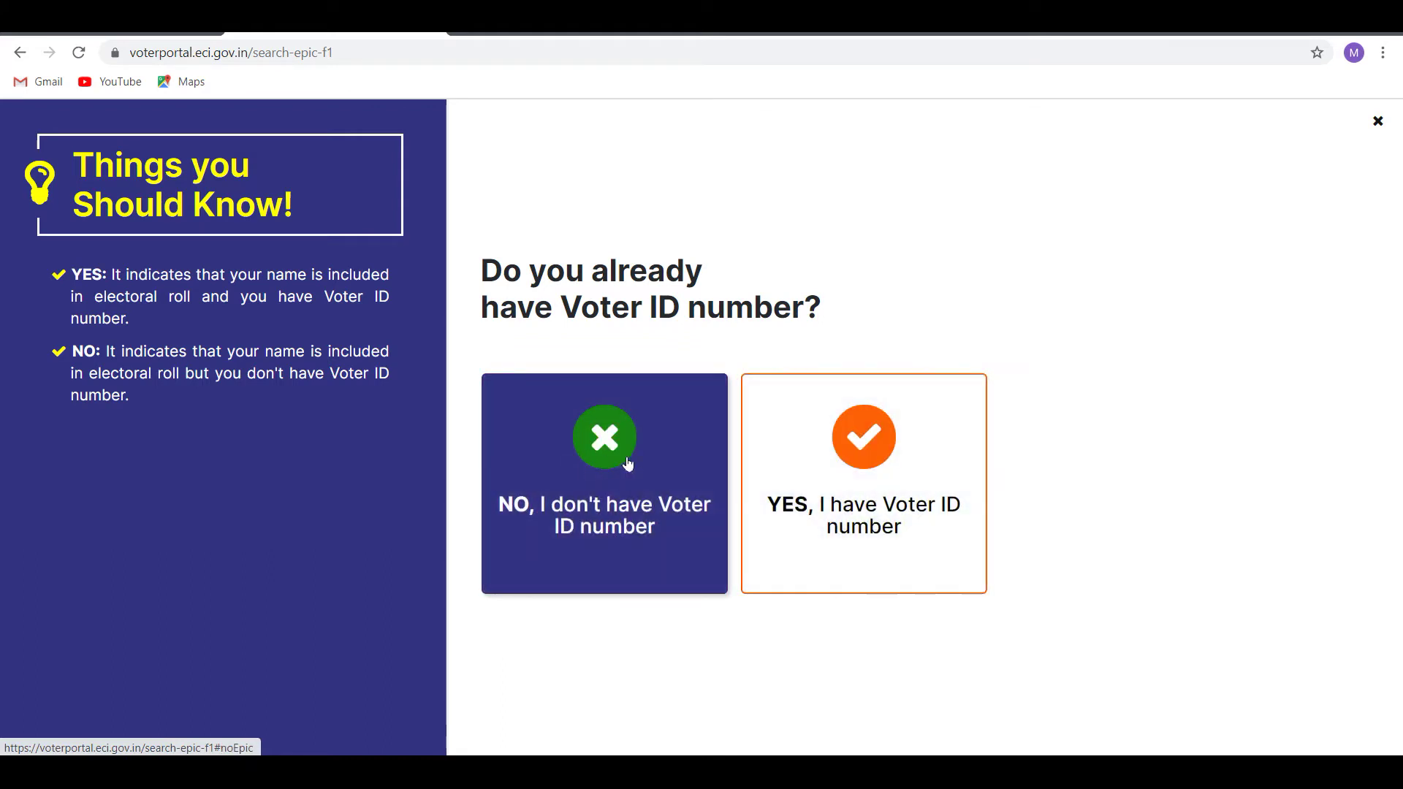
left_click(865, 464)
left_click(532, 612)
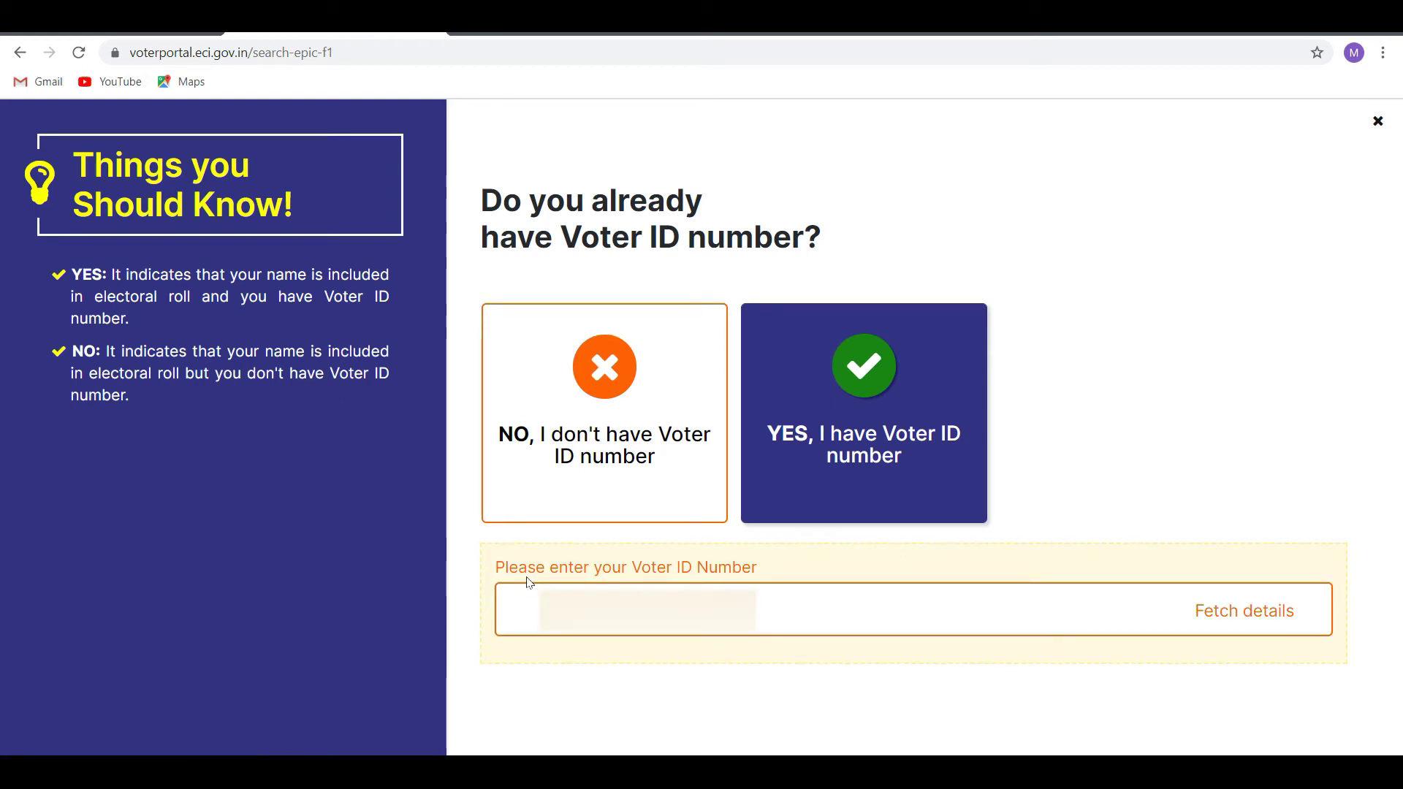
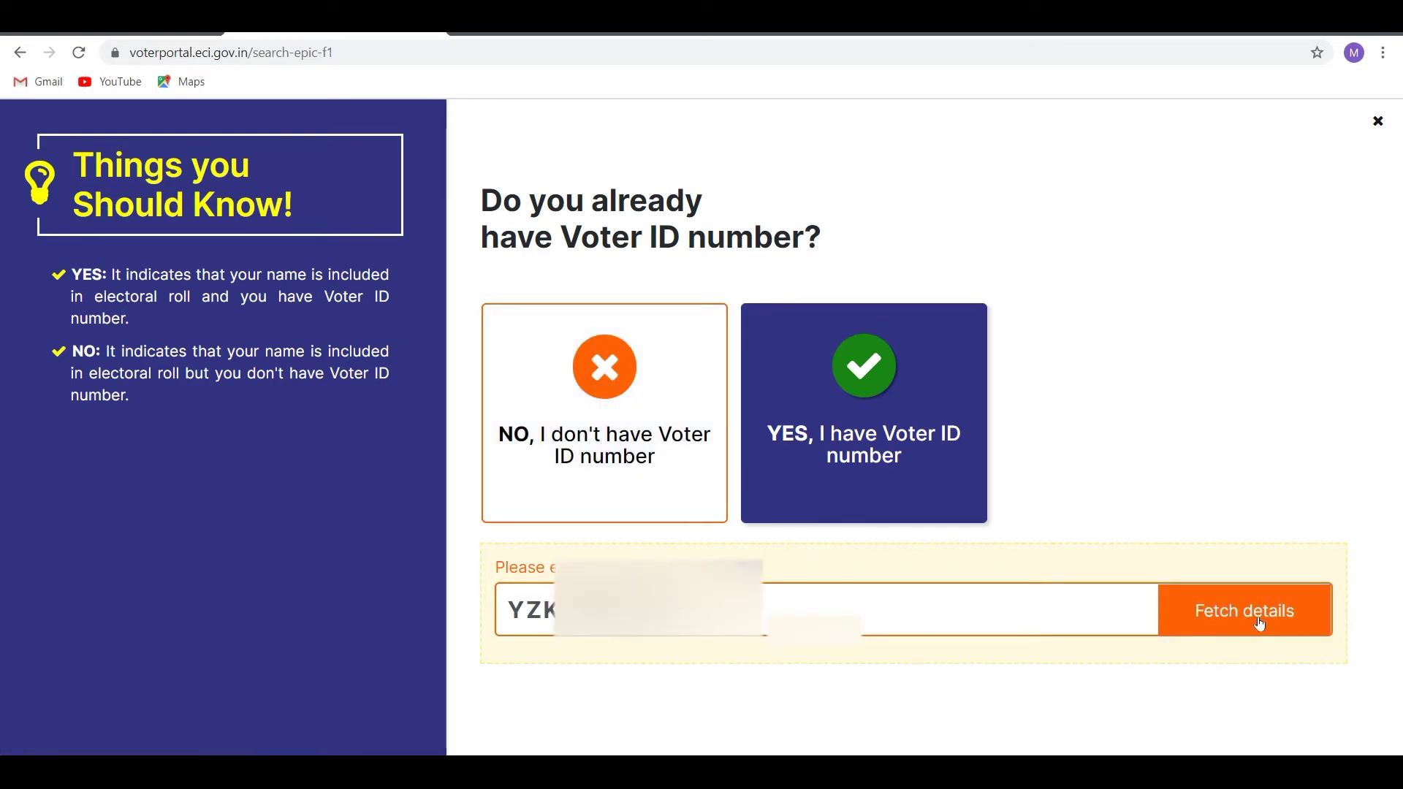
left_click(1259, 622)
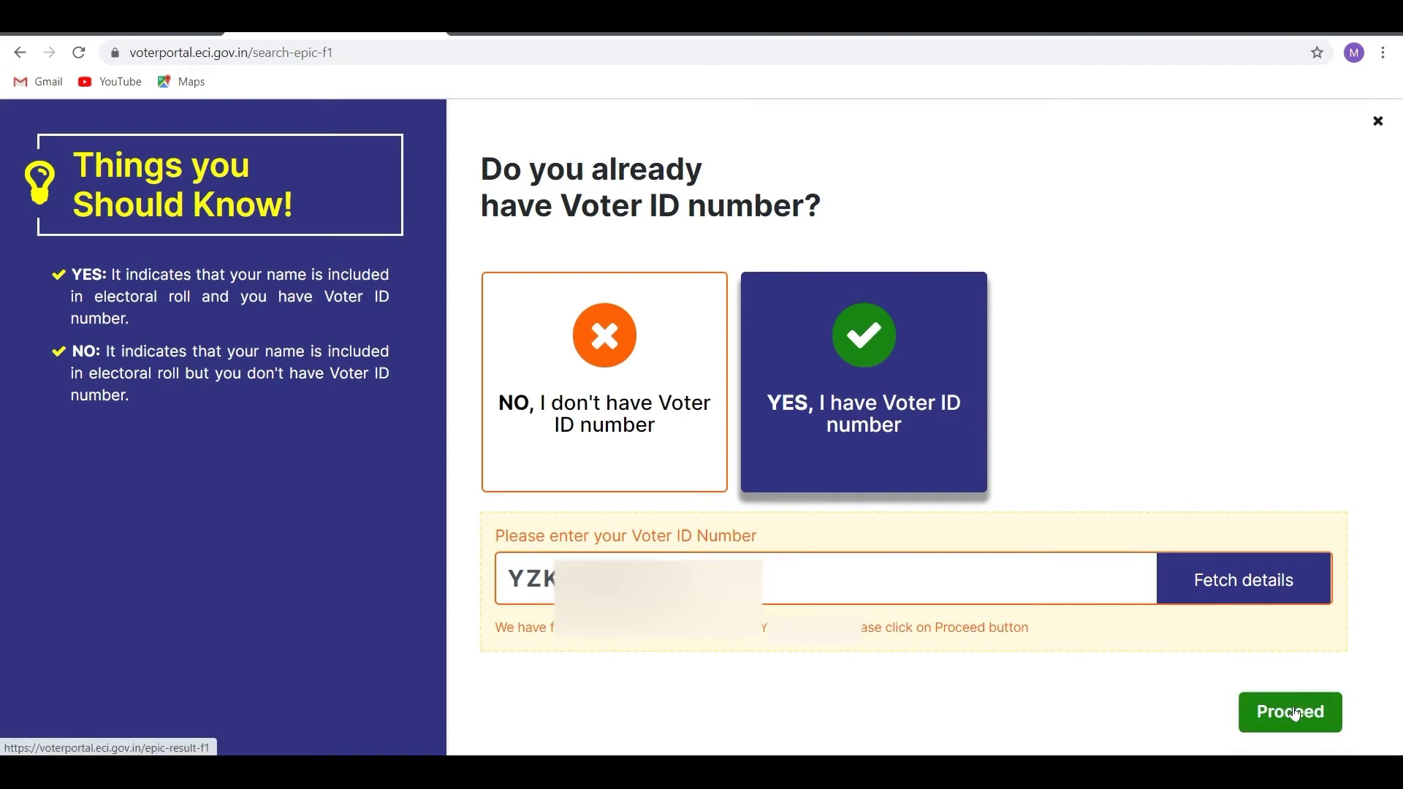
- Proceed with the found record and choose to continue with Replacement of Voter ID
left_click(1295, 714)
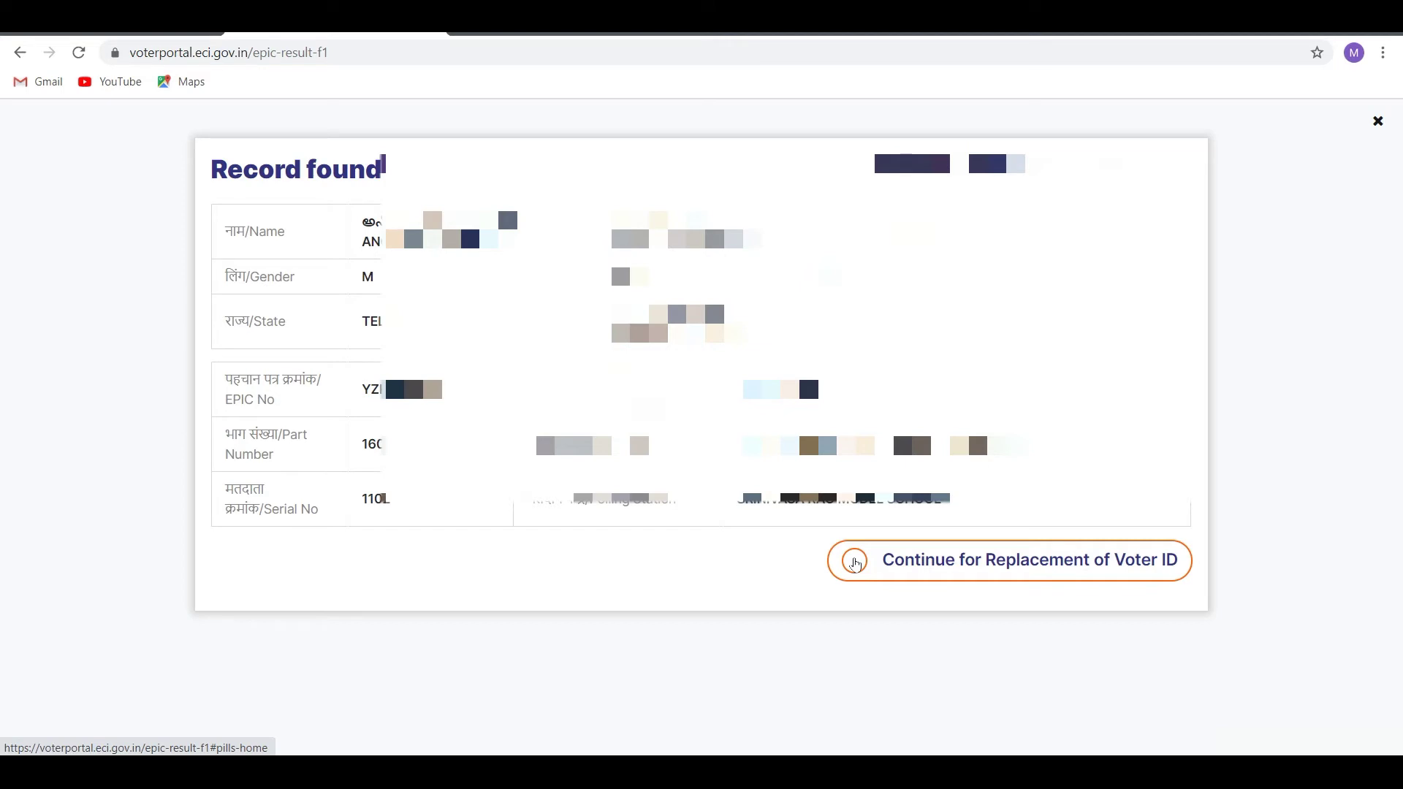
left_click(855, 563)
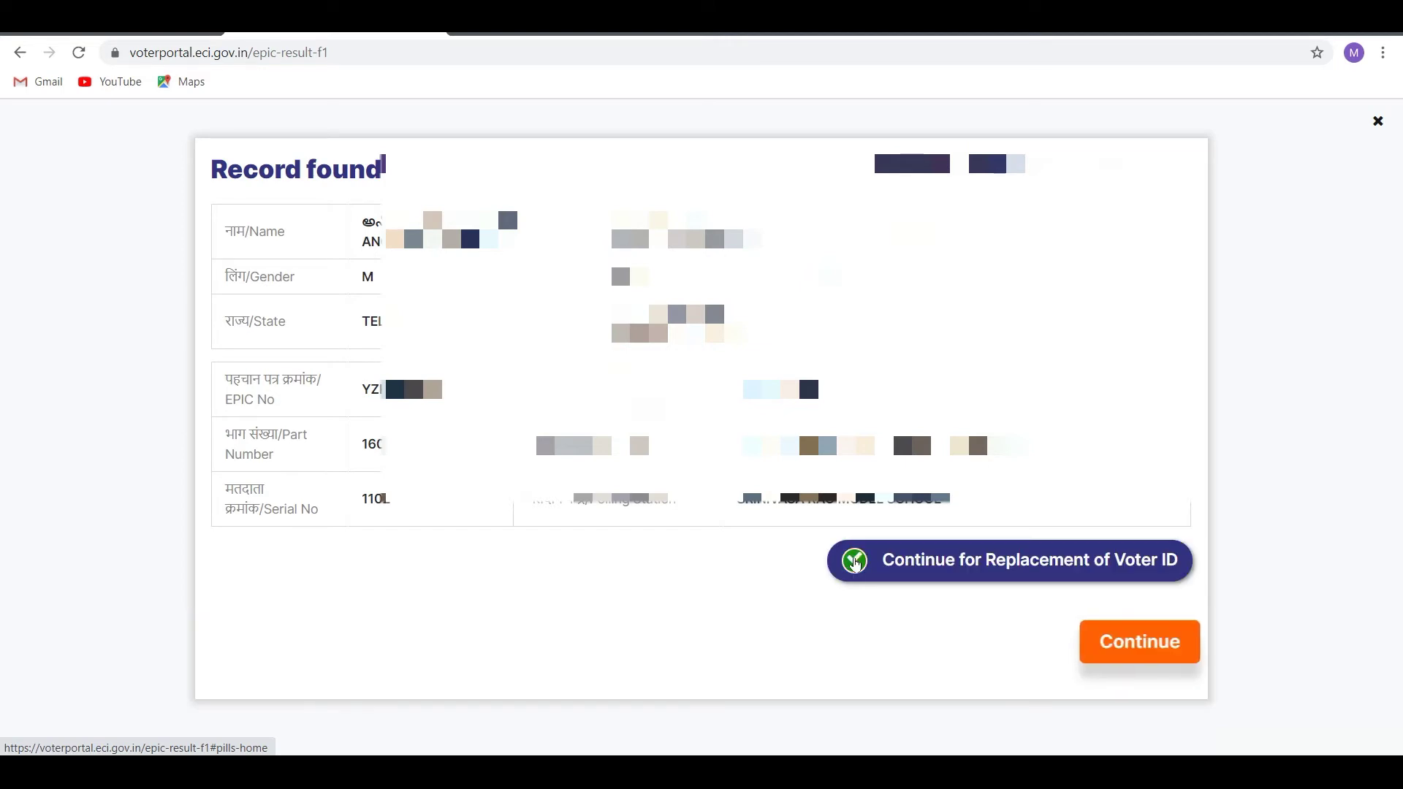
left_click(1129, 638)
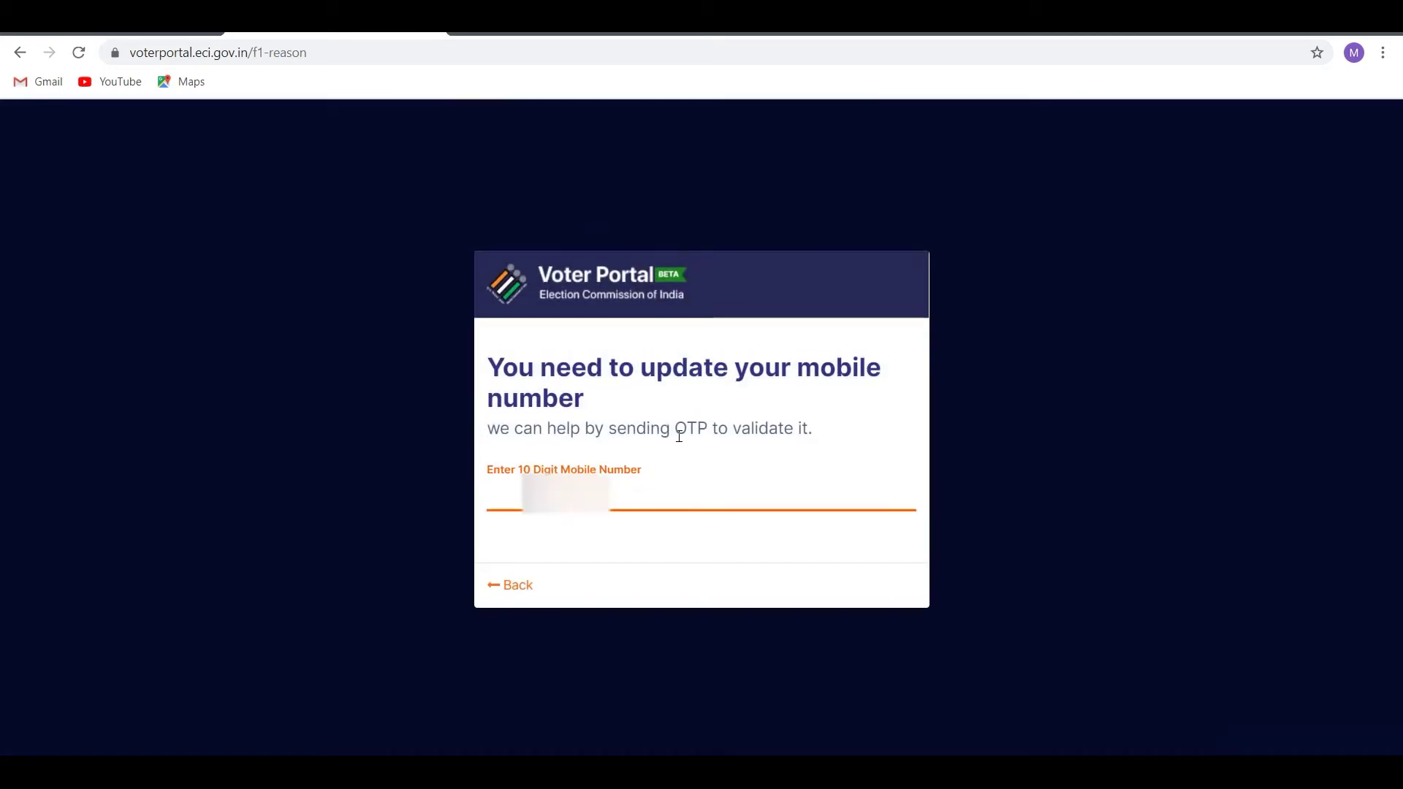
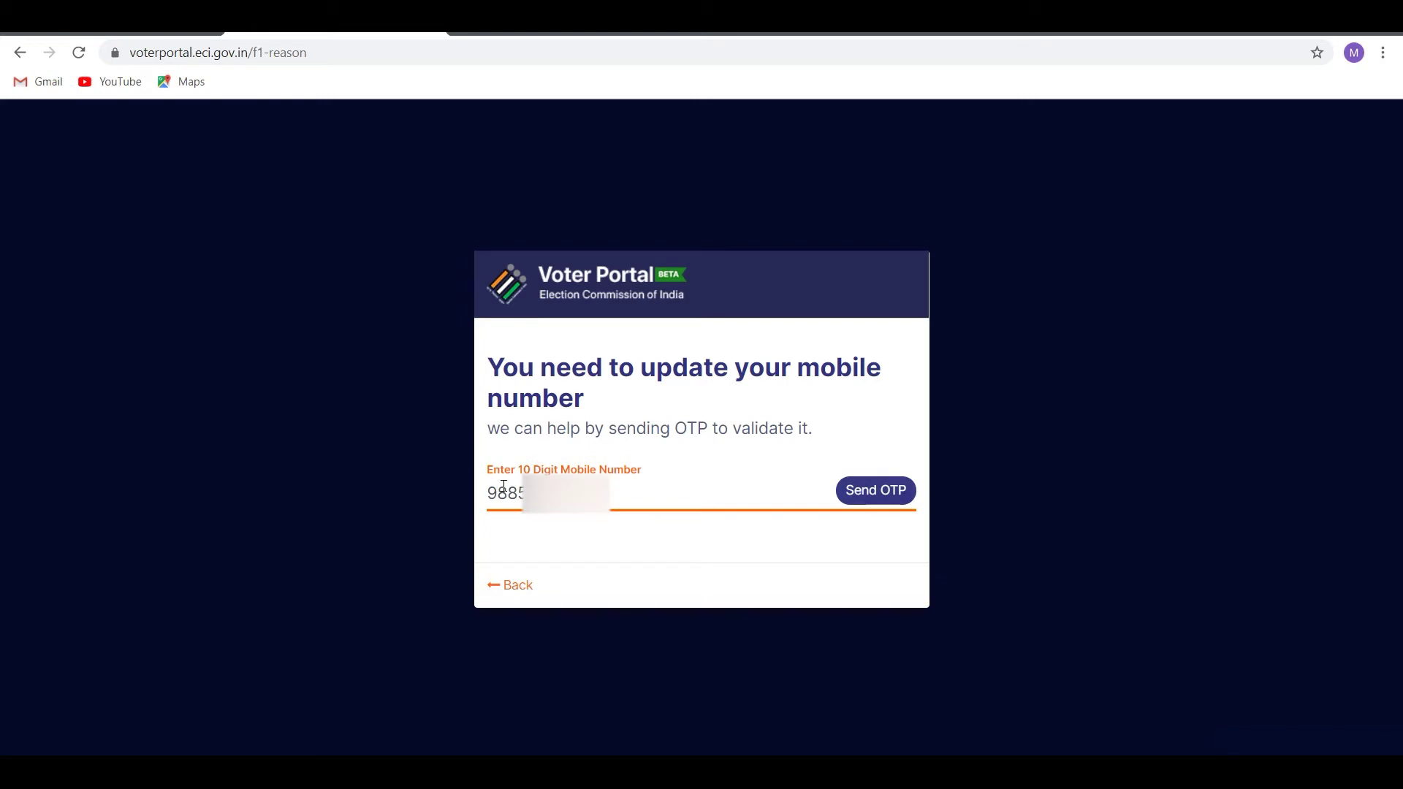
- Verify the voter's mobile number with the six-digit OTP sent to it
left_click(895, 491)
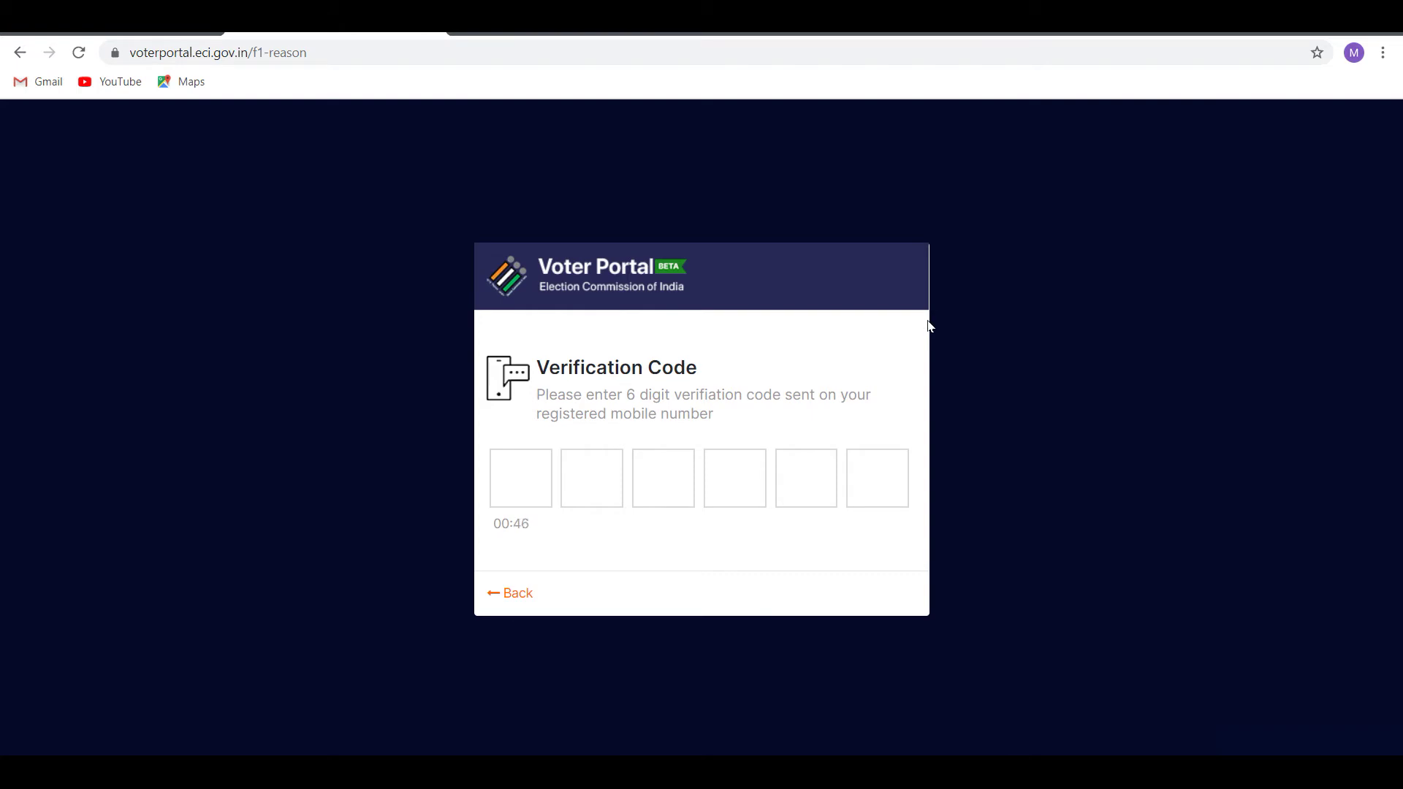
left_click(530, 466)
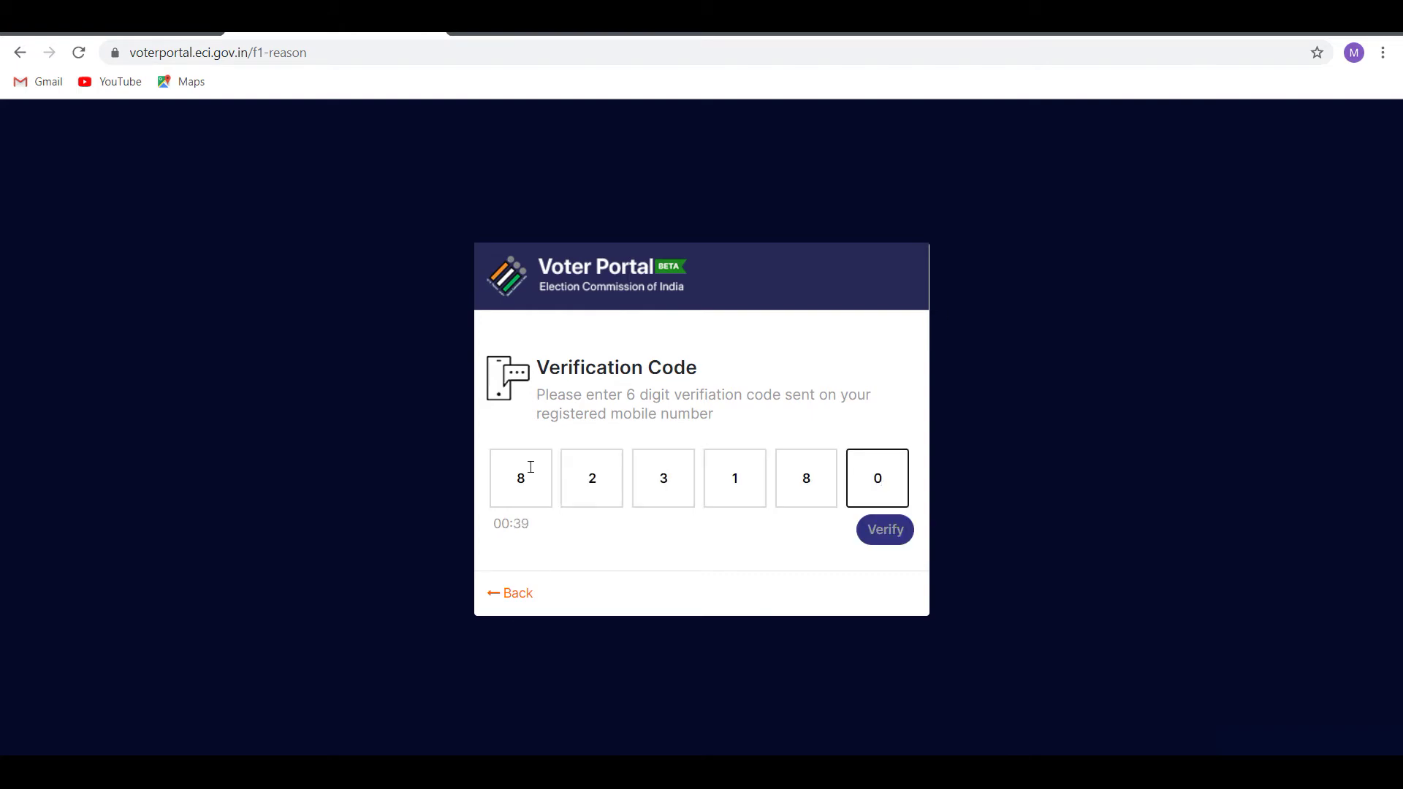
left_click(885, 529)
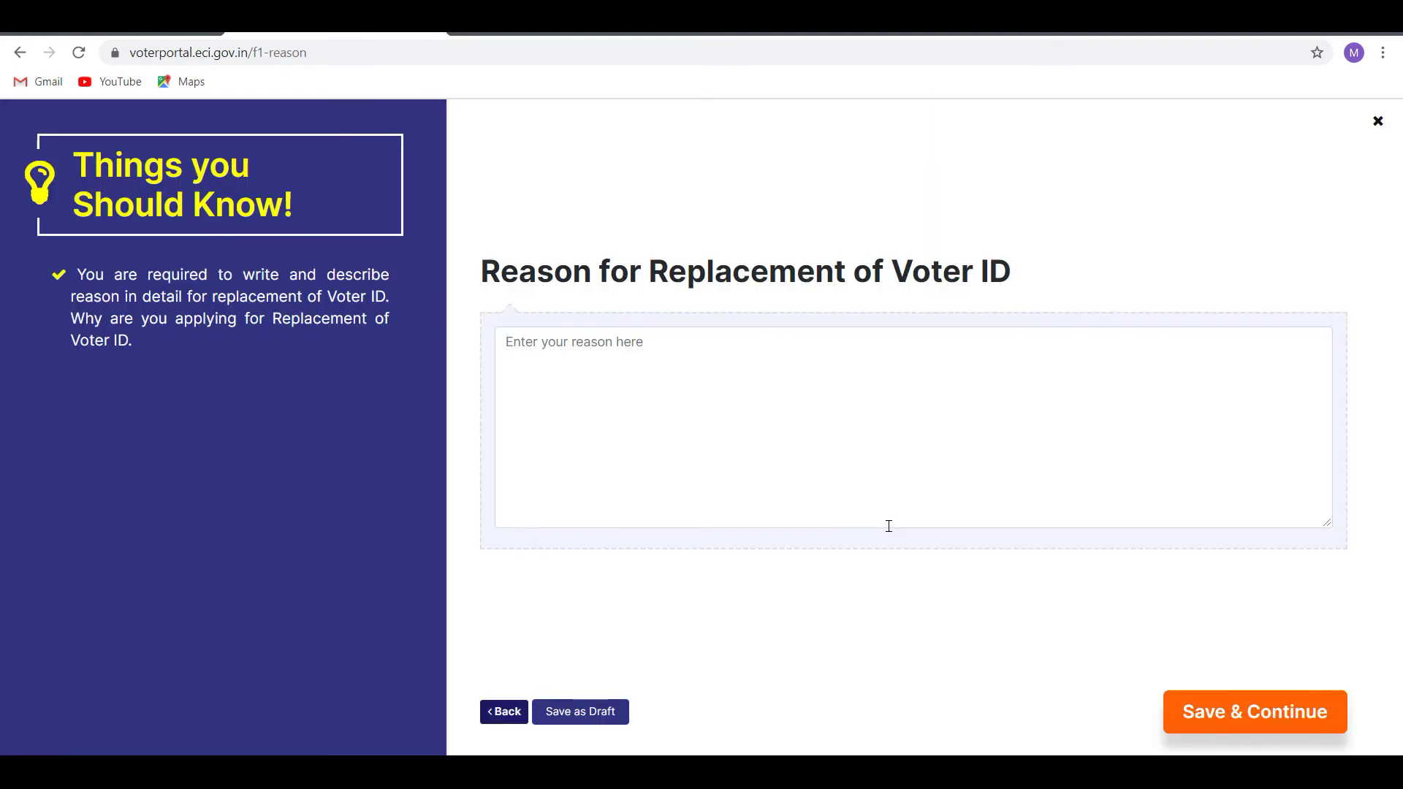
- Enter 'Damaged' as the reason for replacement and save it
left_click(526, 343)
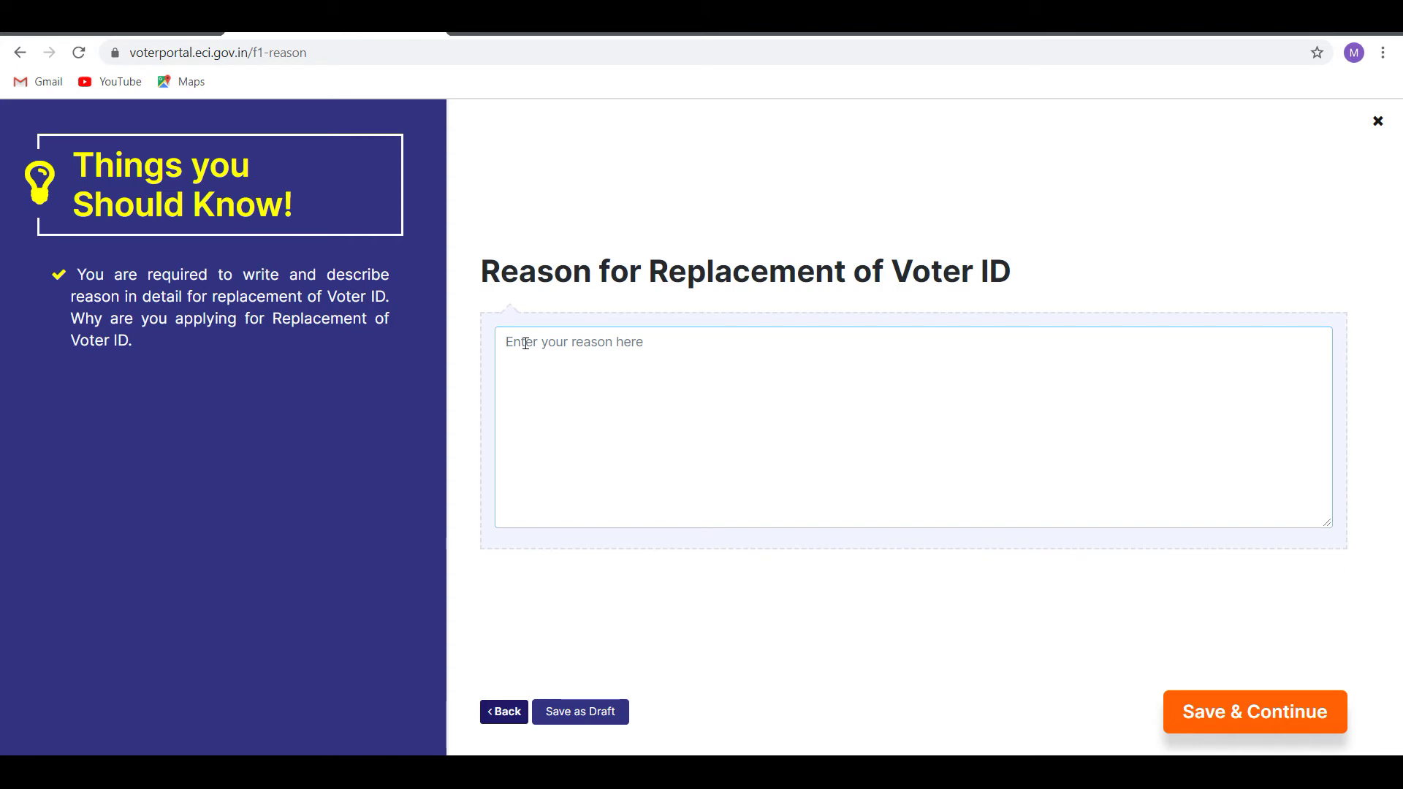
type("Damaged")
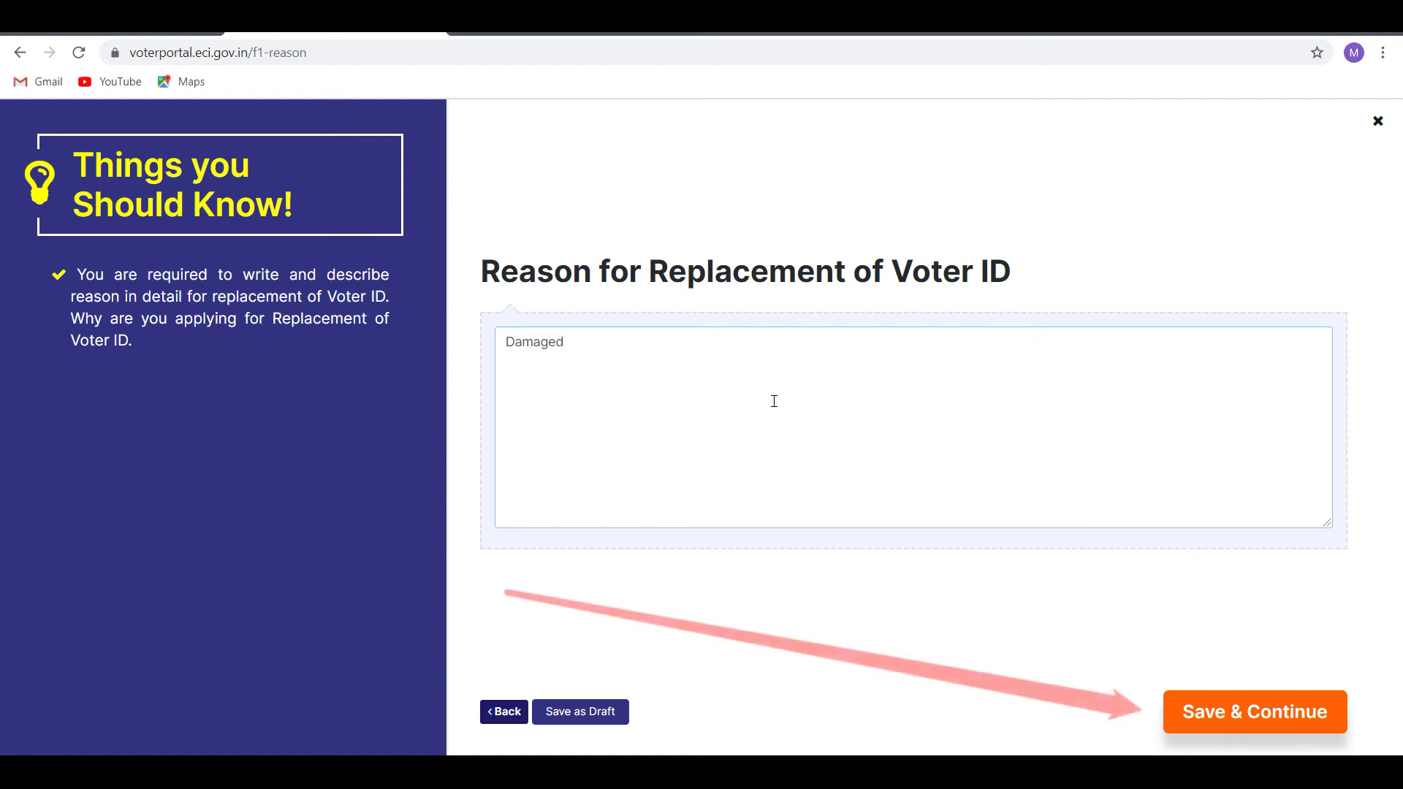
left_click_drag(501, 272, 1050, 265)
left_click(635, 355)
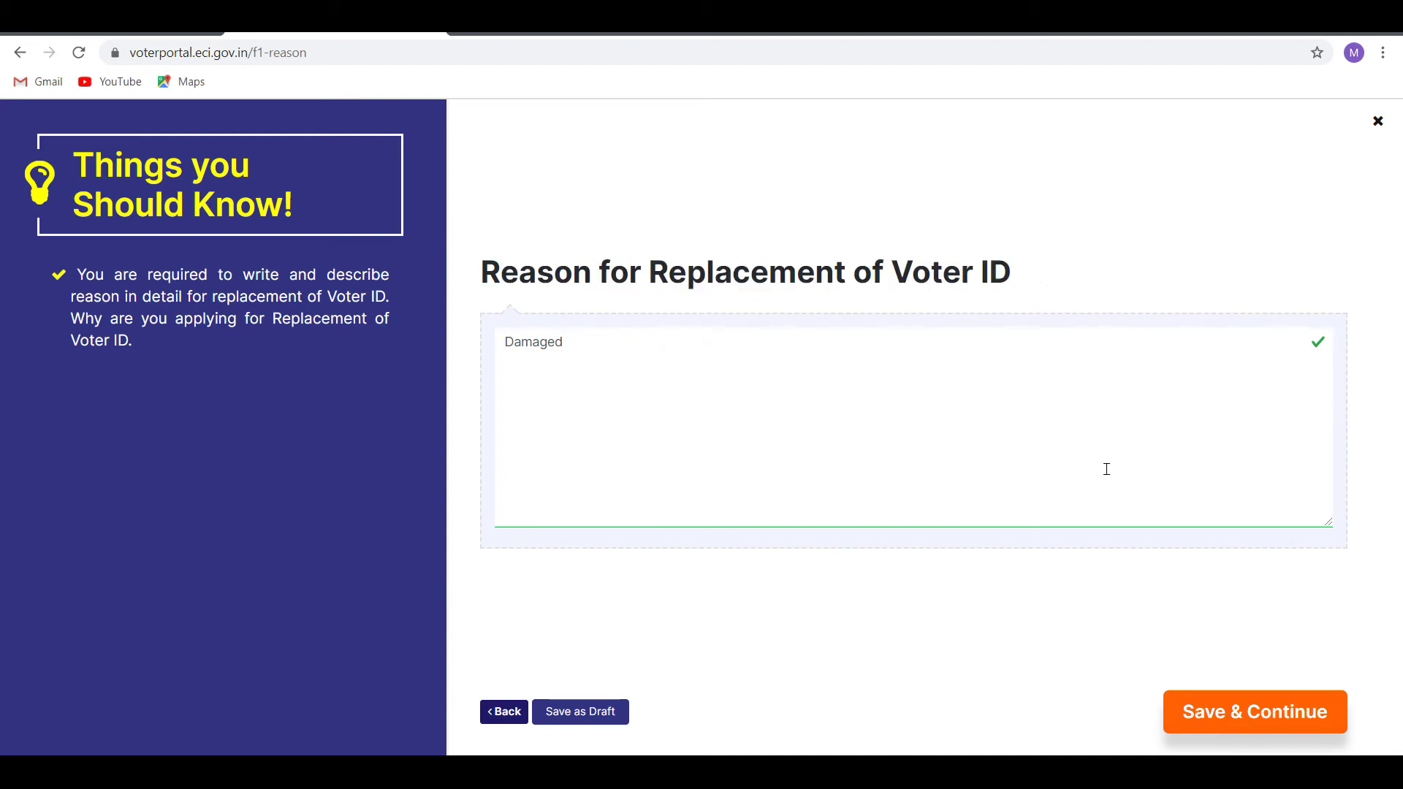
left_click(1260, 710)
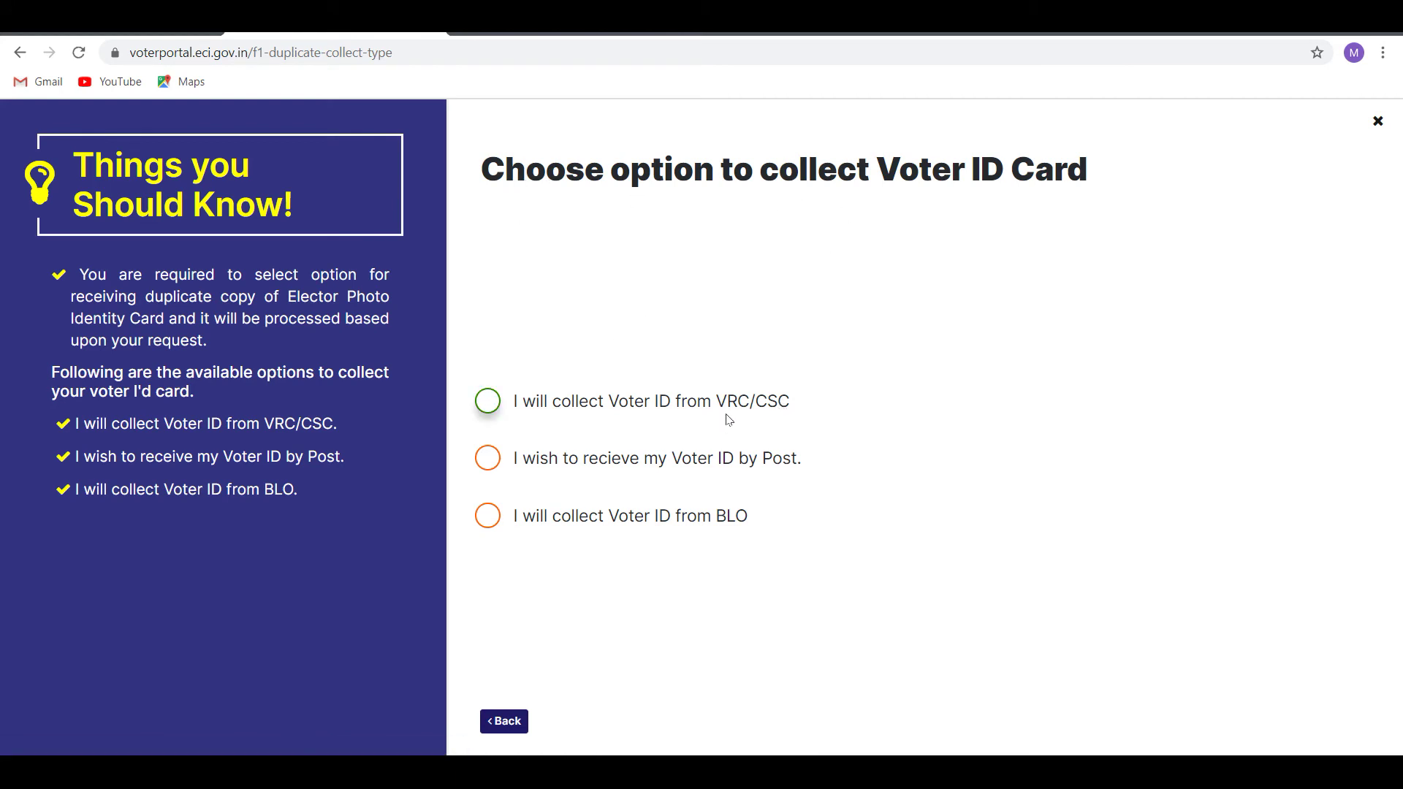
- Choose to receive the Voter ID card by post and save the collection option
left_click_drag(721, 403, 790, 402)
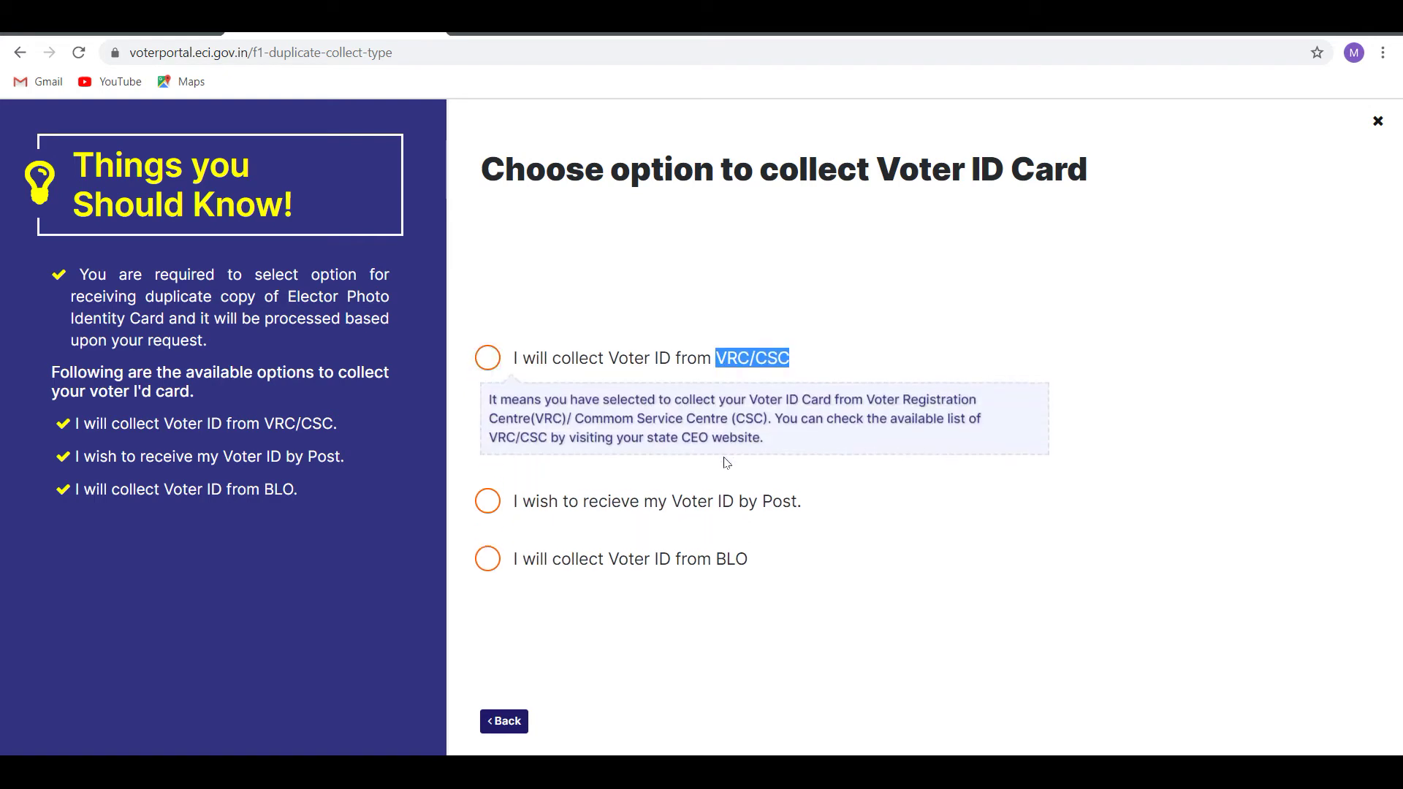
left_click(1199, 382)
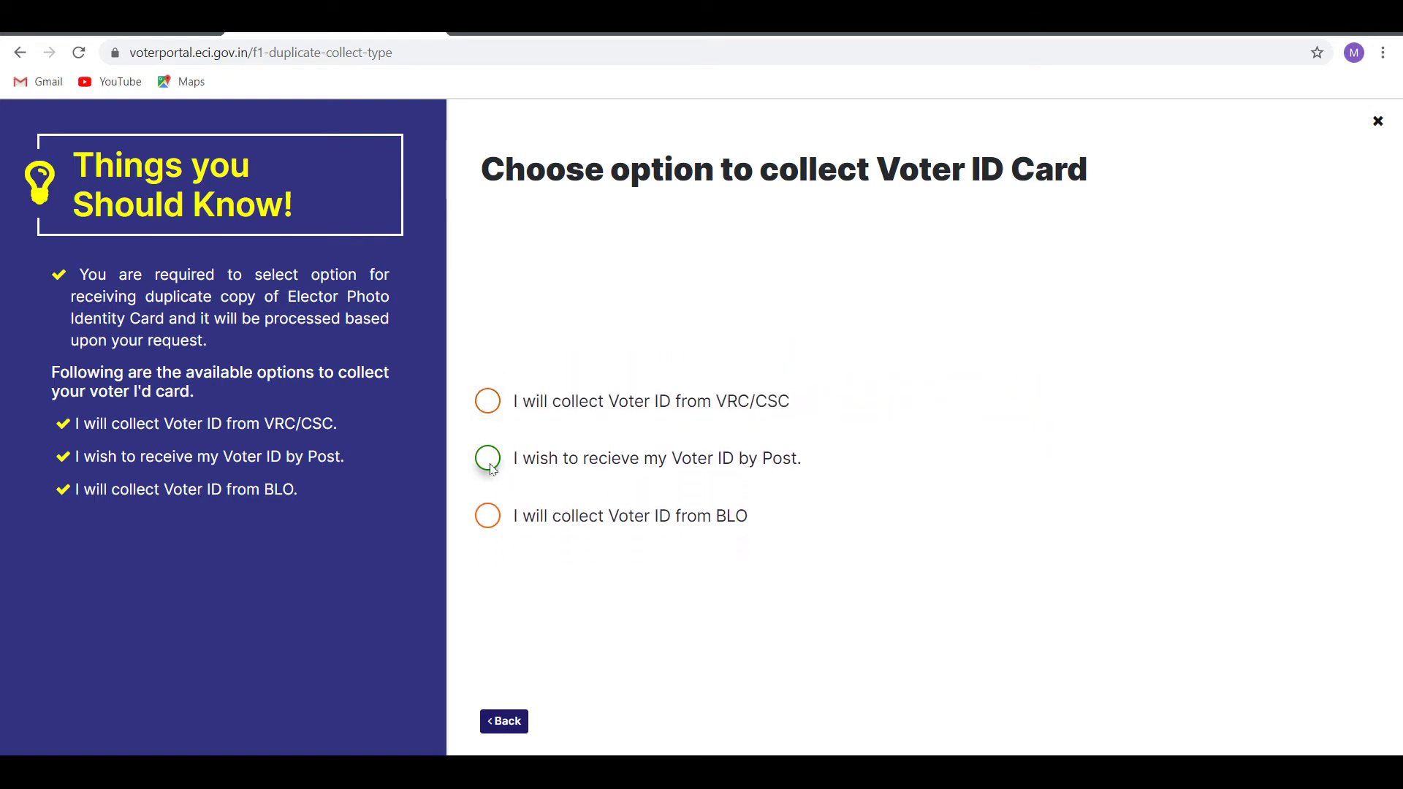
left_click(721, 464)
left_click_drag(721, 464, 809, 457)
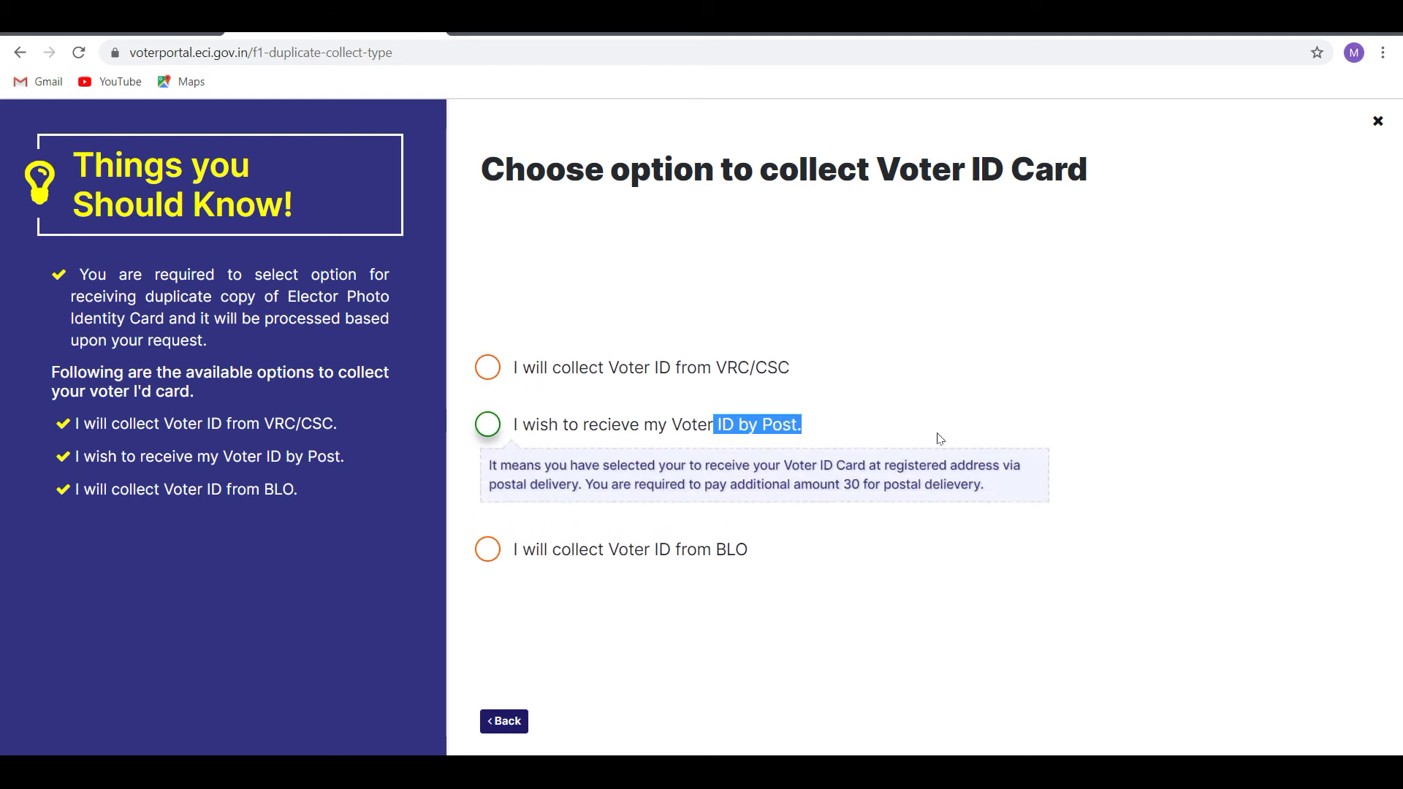
left_click(1170, 325)
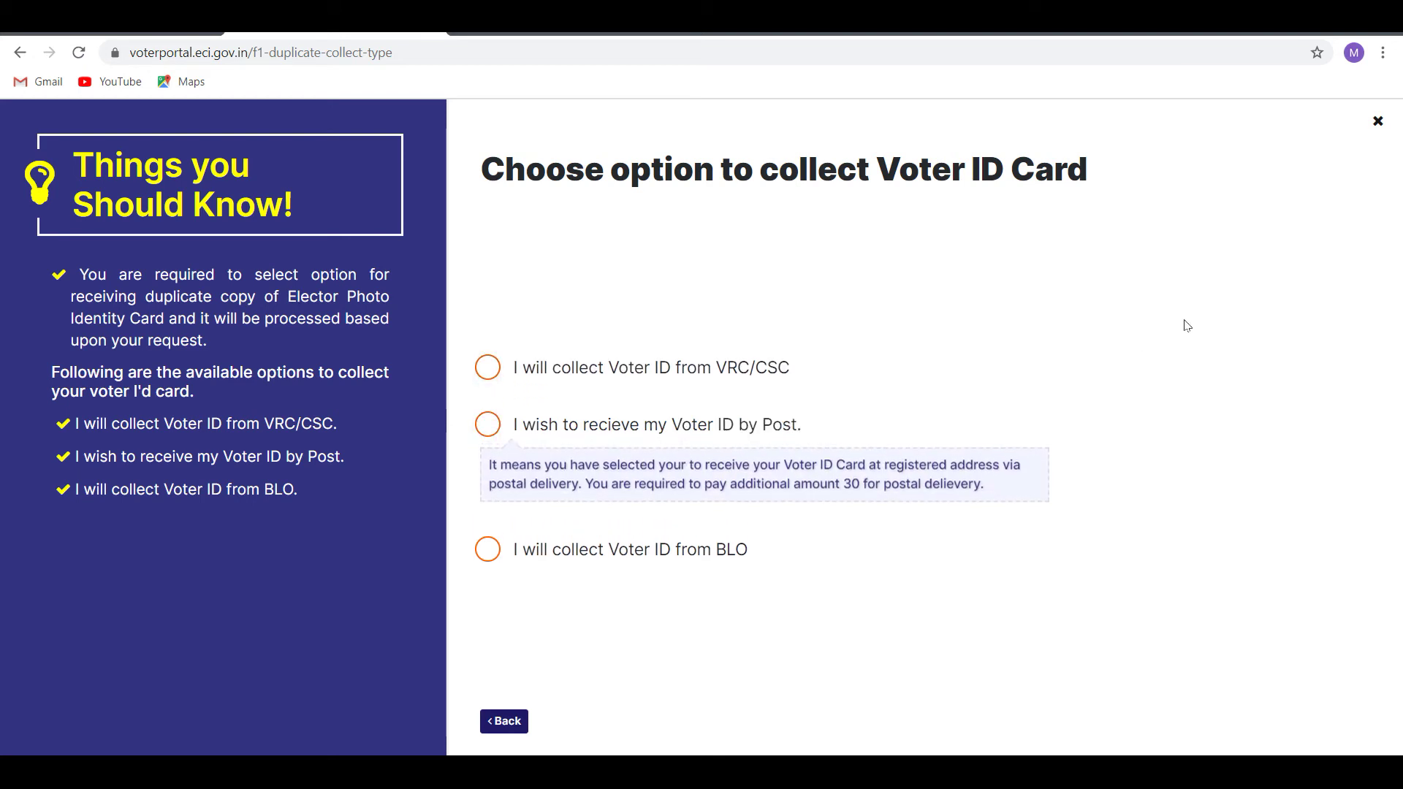
left_click(488, 425)
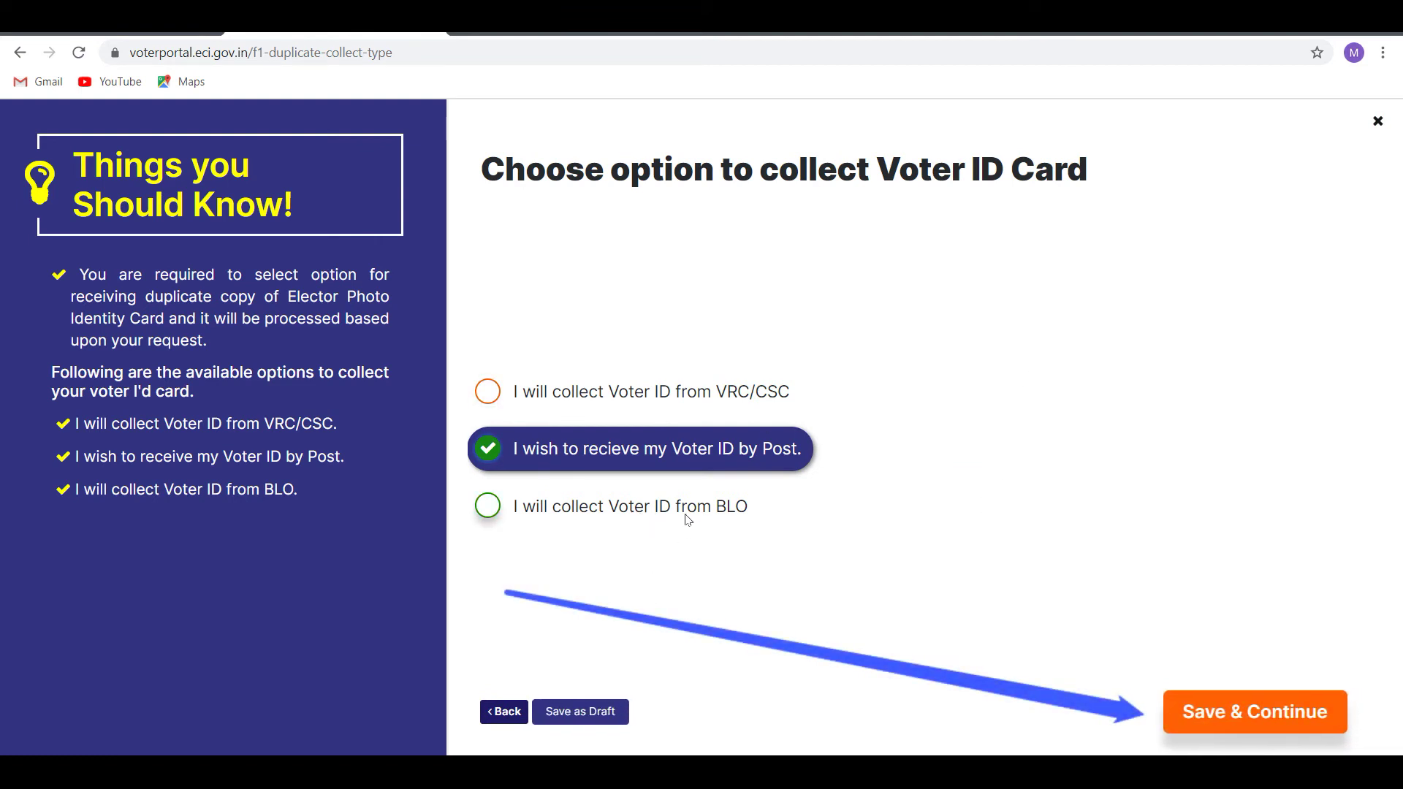
left_click(1224, 715)
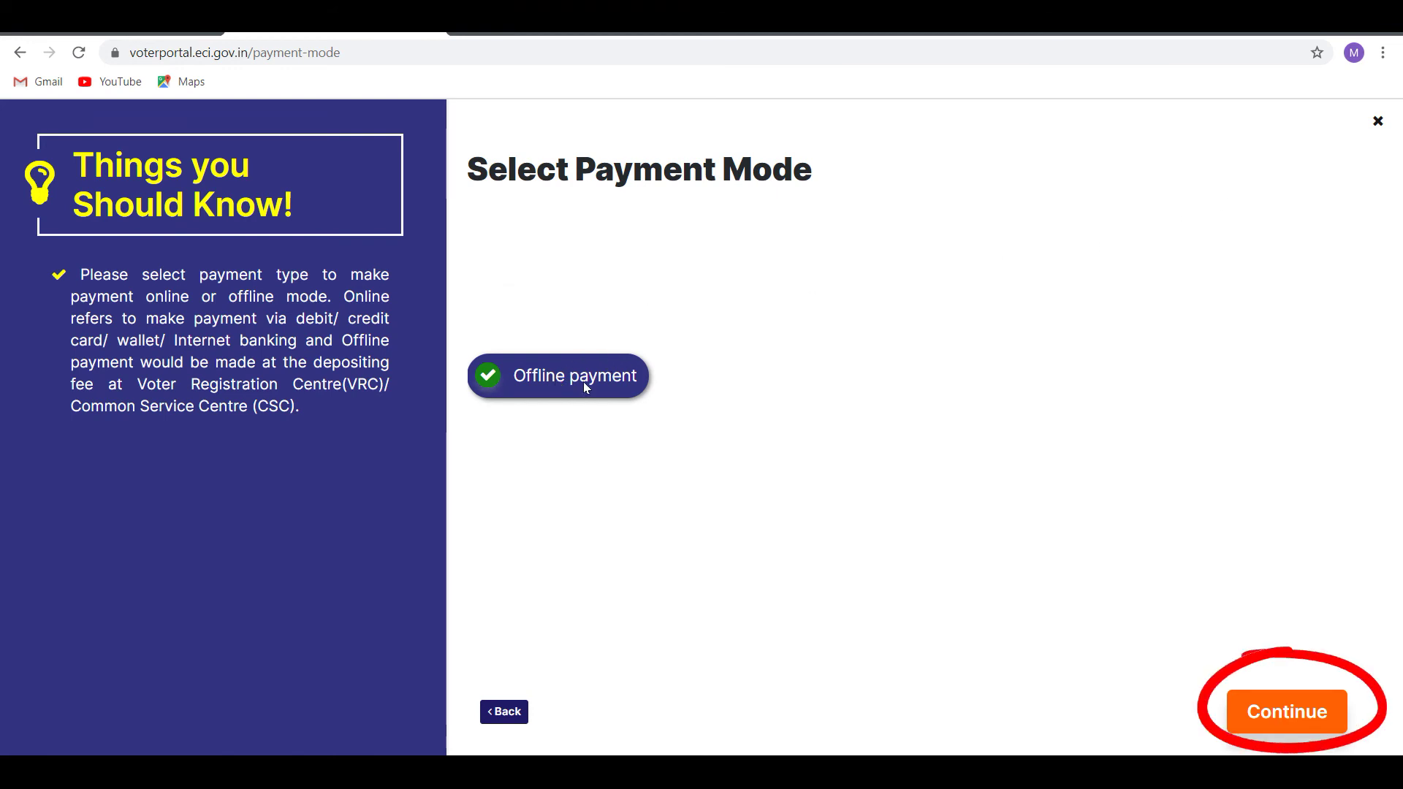
- Accept Offline payment and continue to the Annexure-1 application preview
left_click(1297, 711)
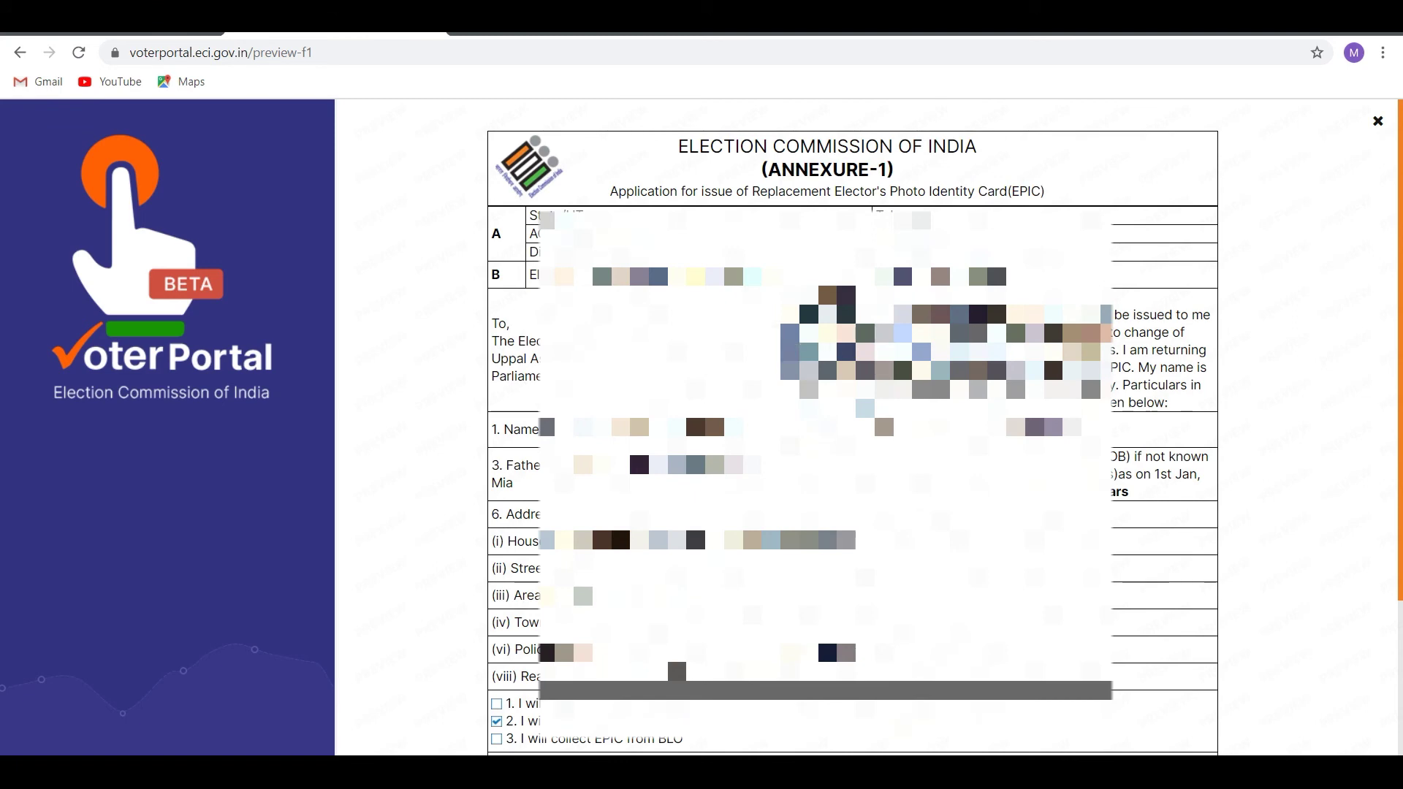
- Submit the application from the Annexure-1 preview, copy the issued reference ID, and return to the nvsp.in tab
scroll(1192, 673, "down", 3)
left_click(1192, 669)
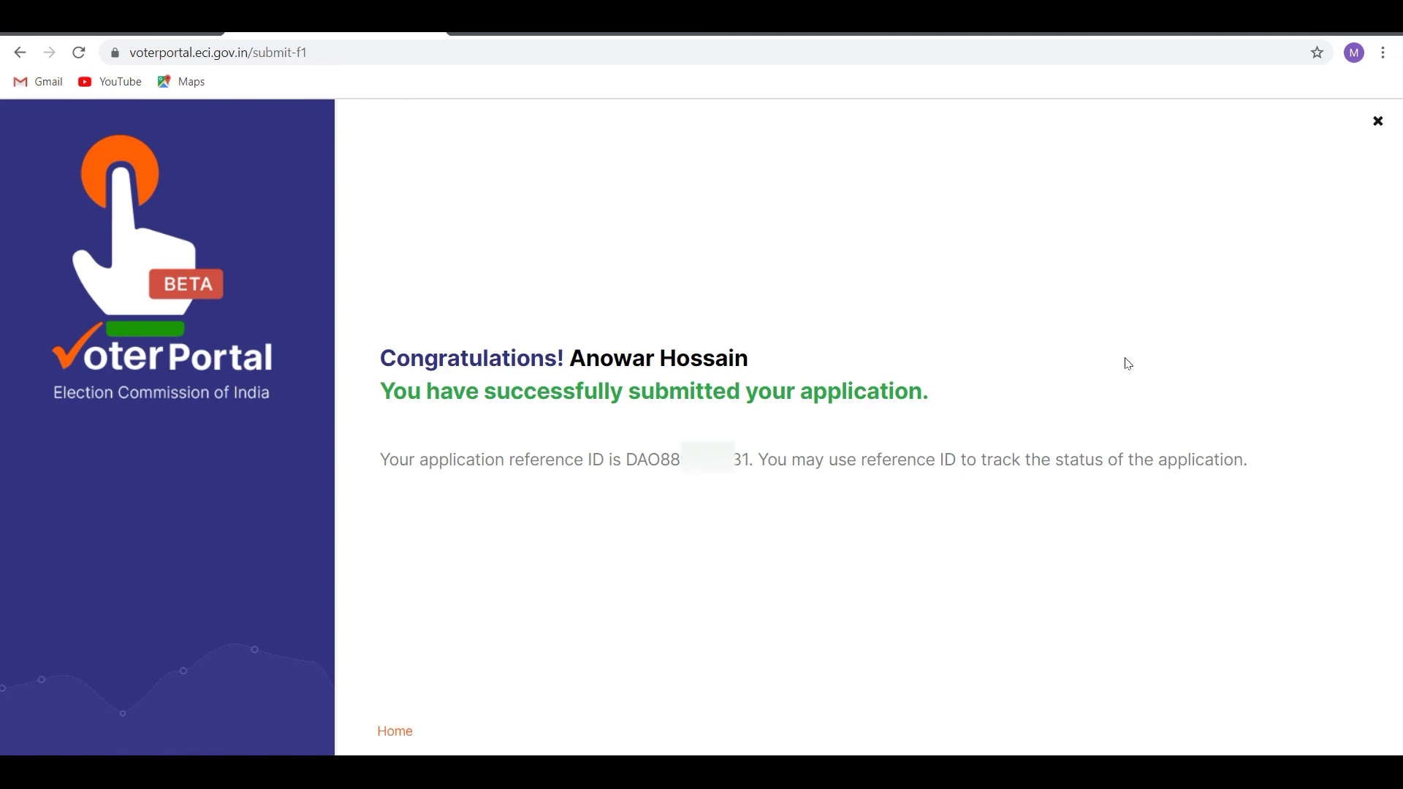
double_click(698, 459)
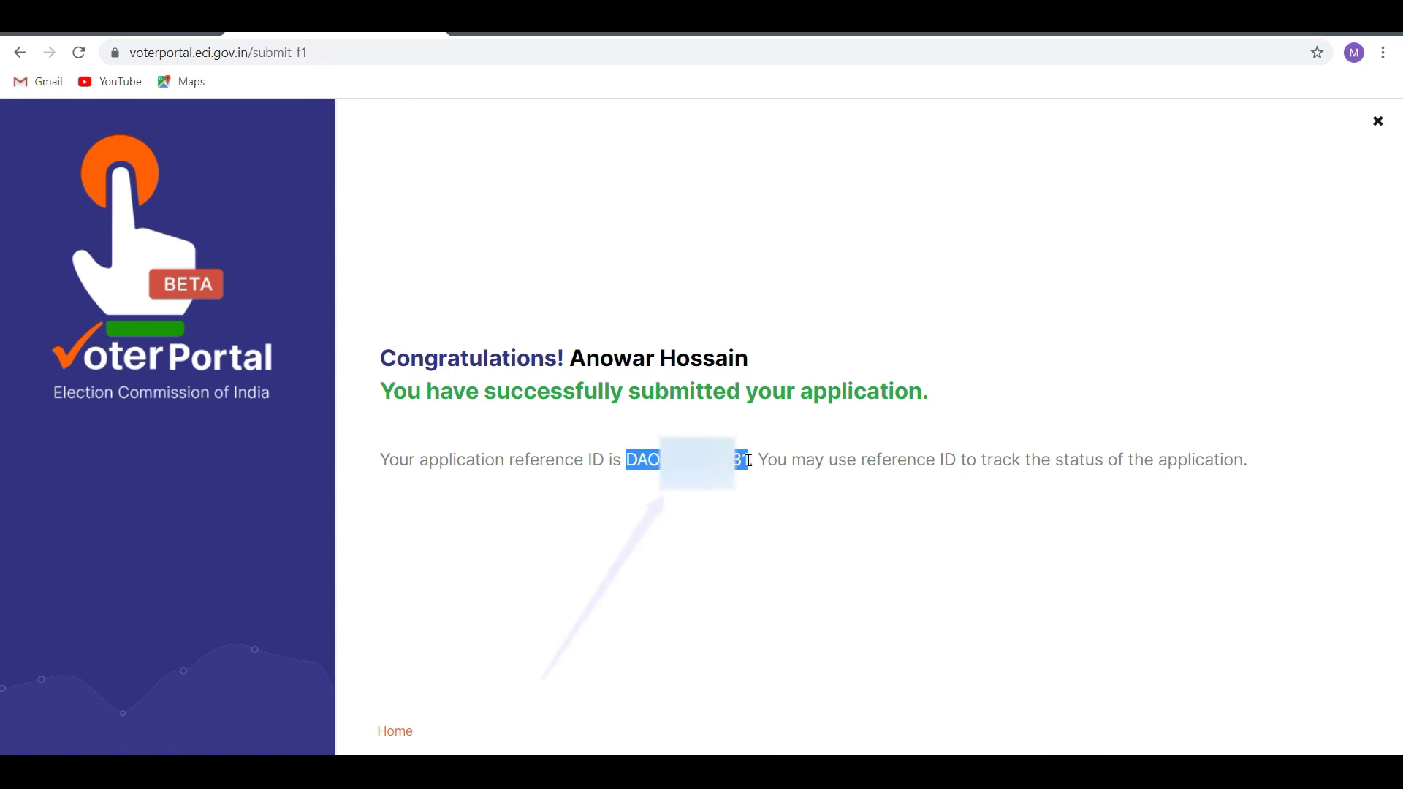
right_click(696, 455)
left_click(720, 463)
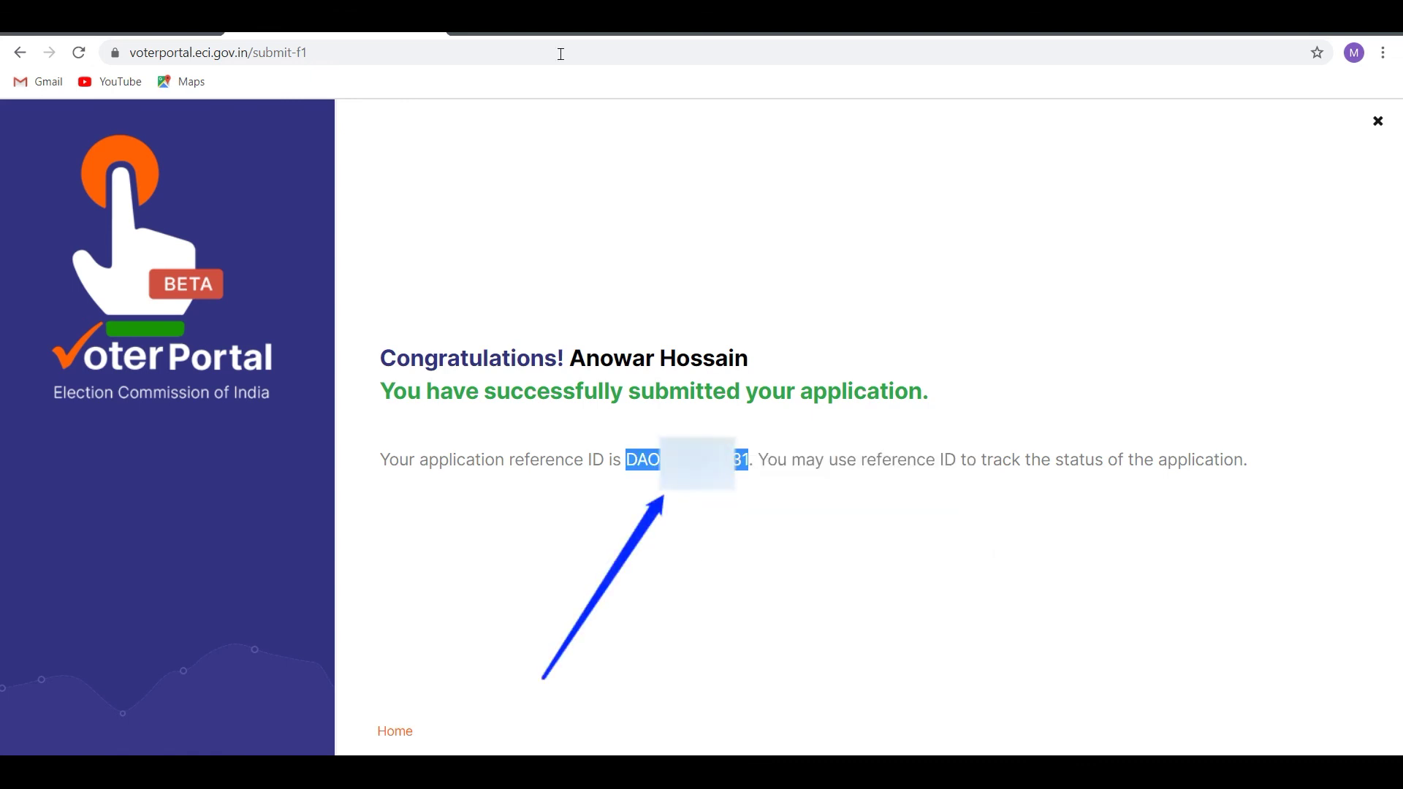
left_click(149, 38)
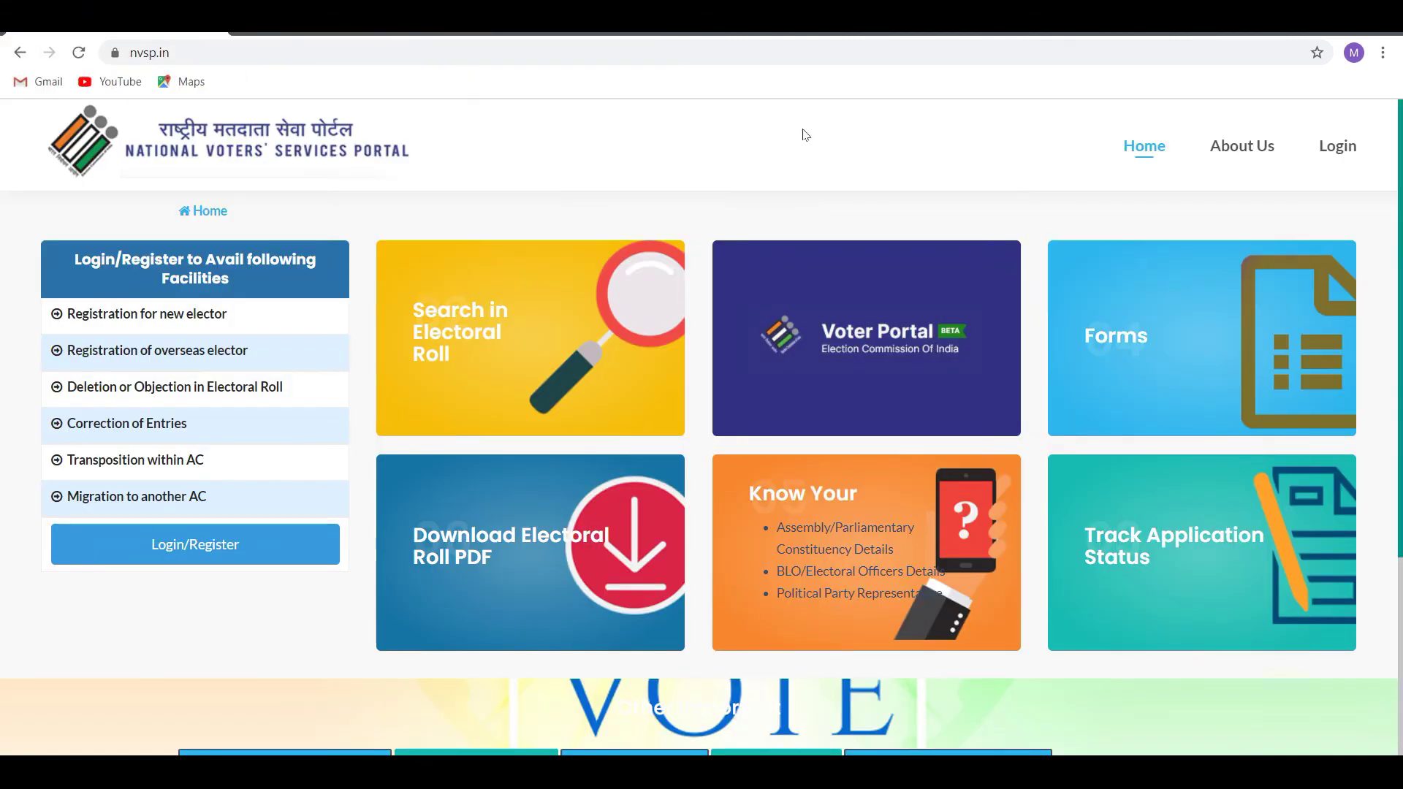
- Track the application with the pasted reference ID, showing status Submitted on 28-10-2020
left_click(1173, 542)
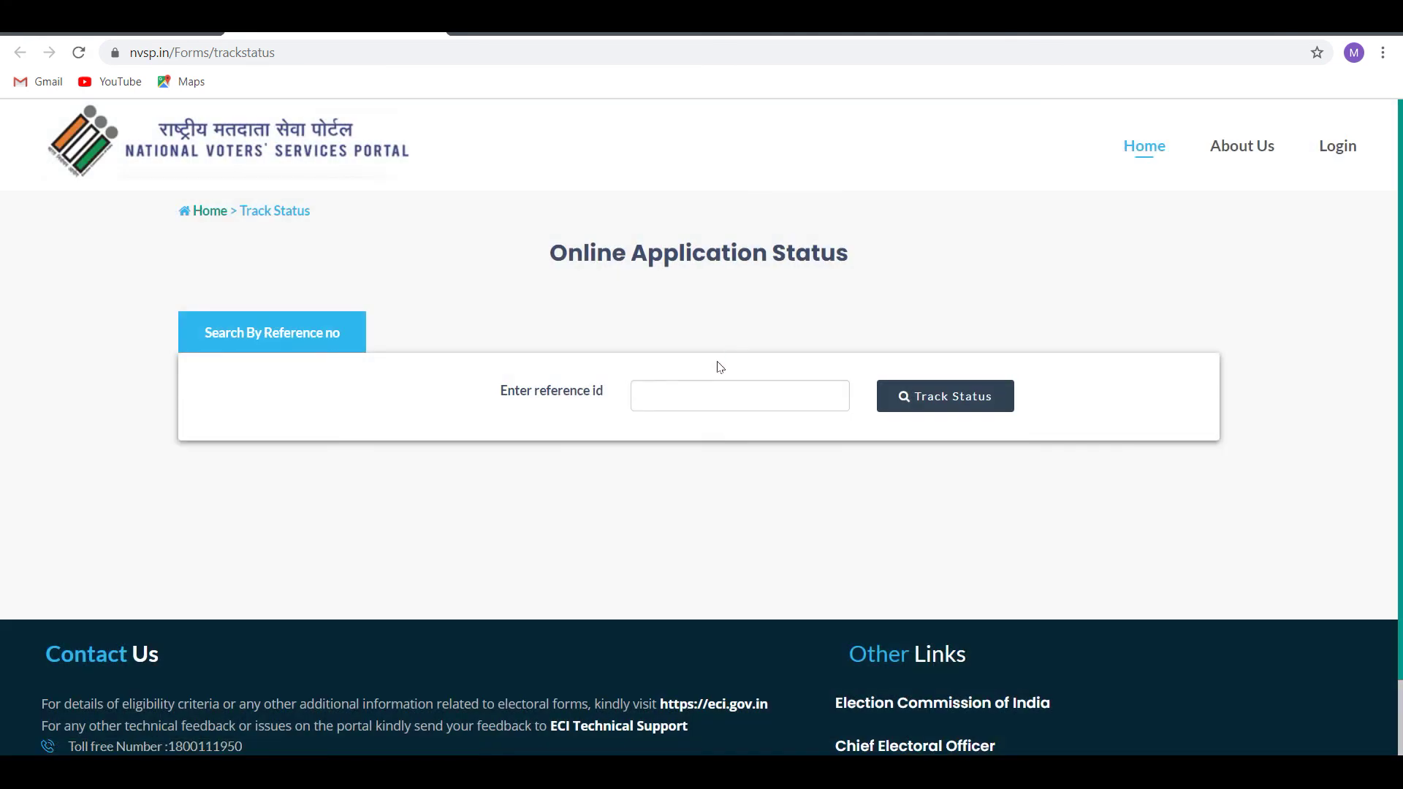
left_click(664, 395)
right_click(662, 394)
left_click(708, 538)
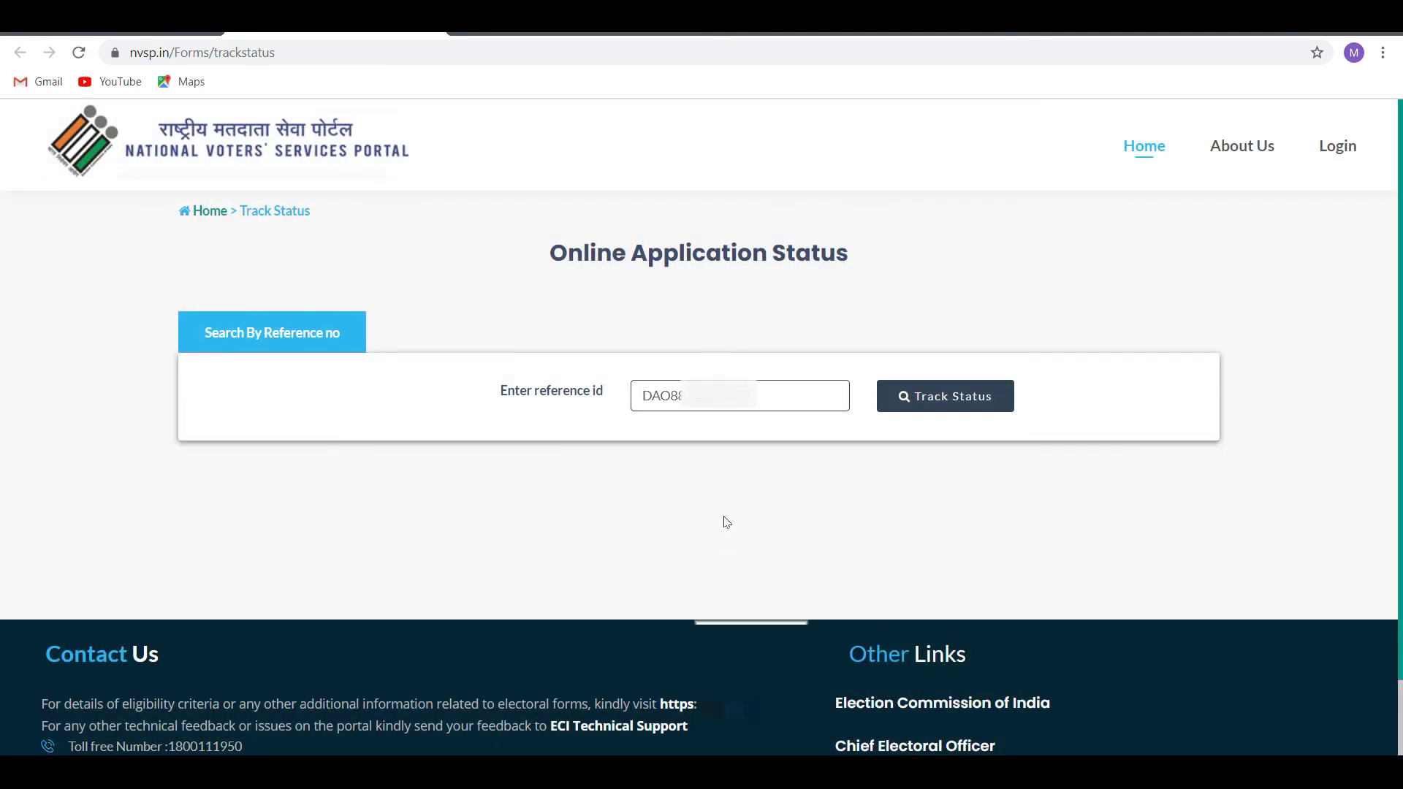
left_click(963, 403)
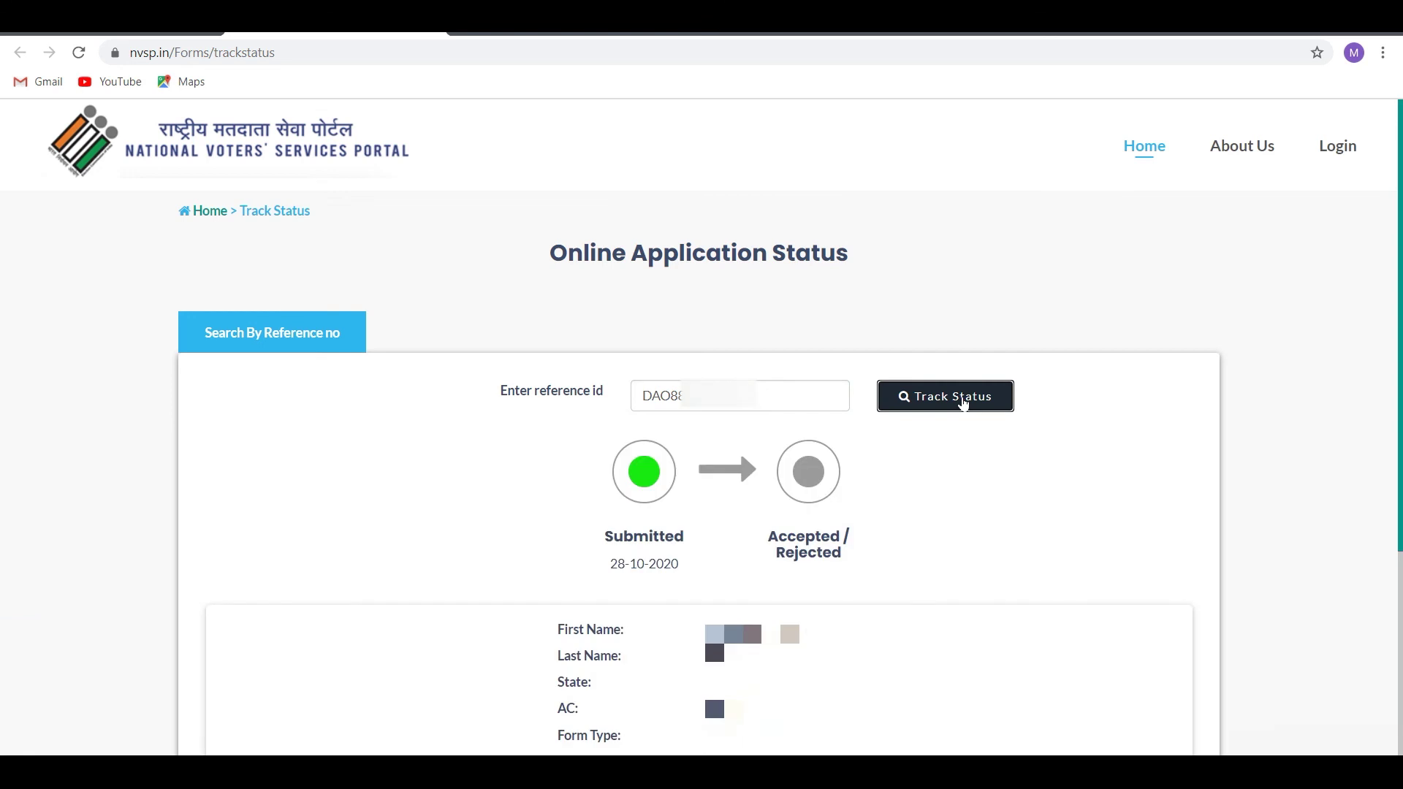
scroll(963, 395, "down", 3)
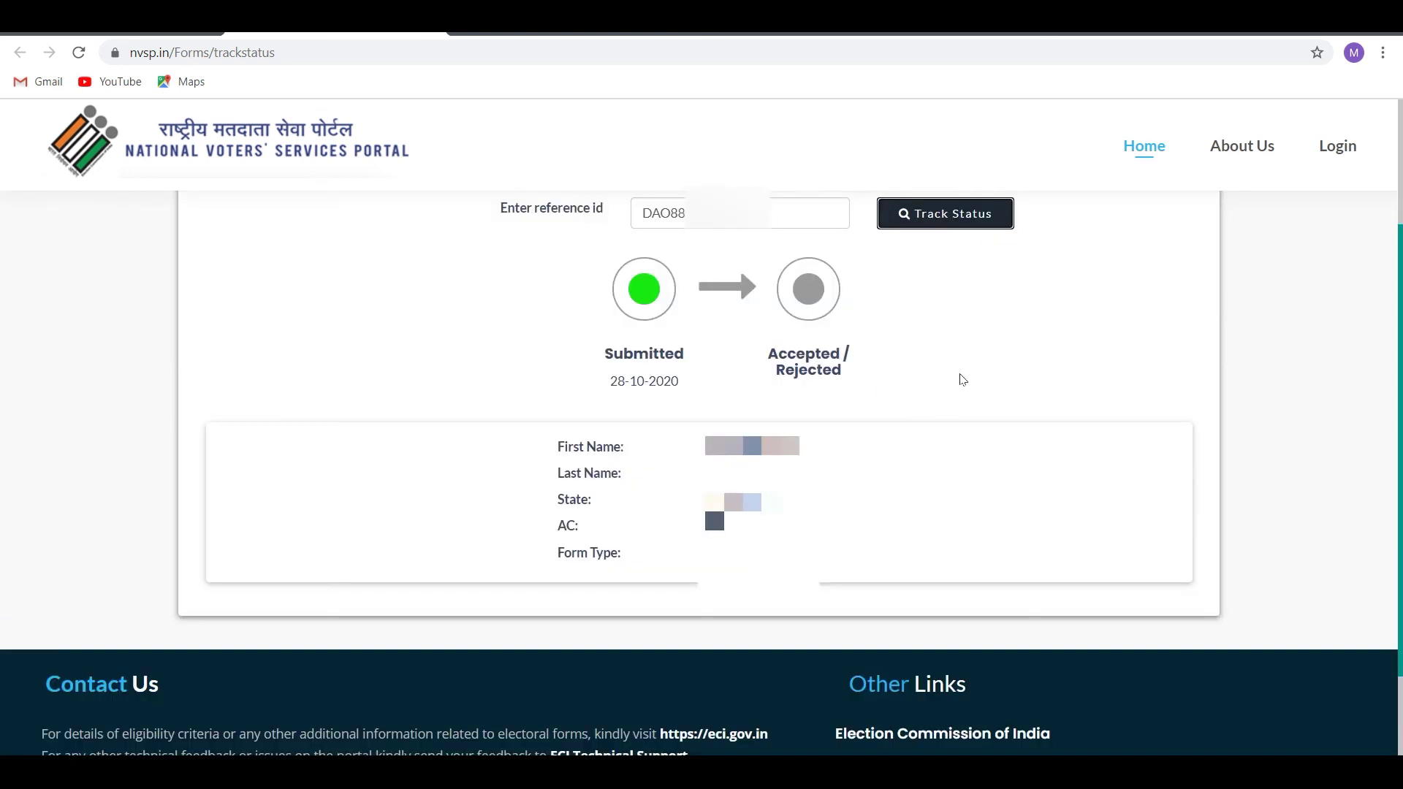